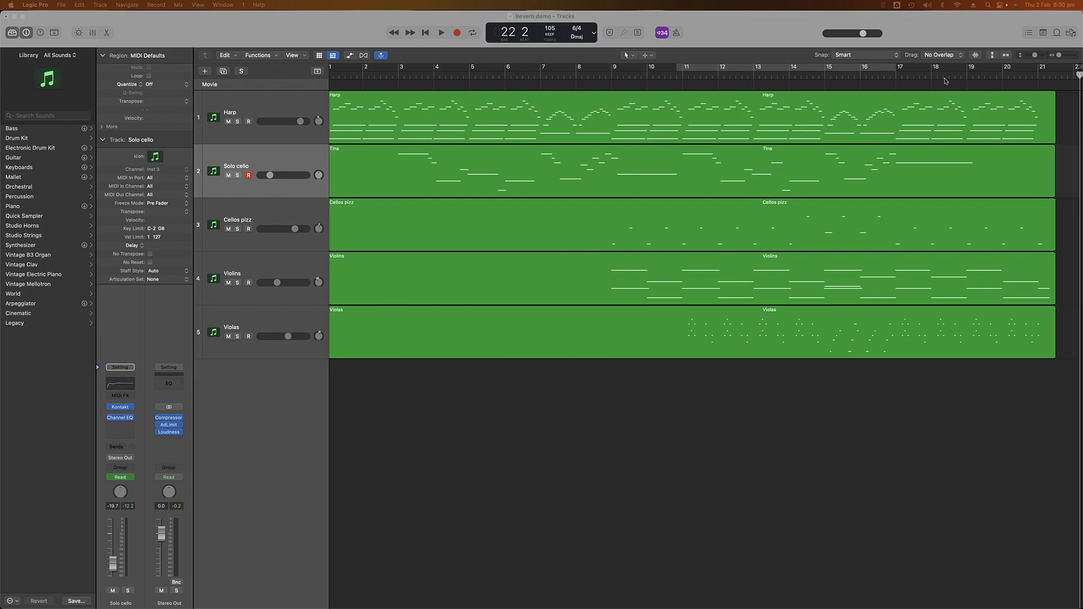
Step: Look through the project's tracks one by one, from Harp and Solo cello down to Cellos pizz, Violins and Violas
left_click(236, 139)
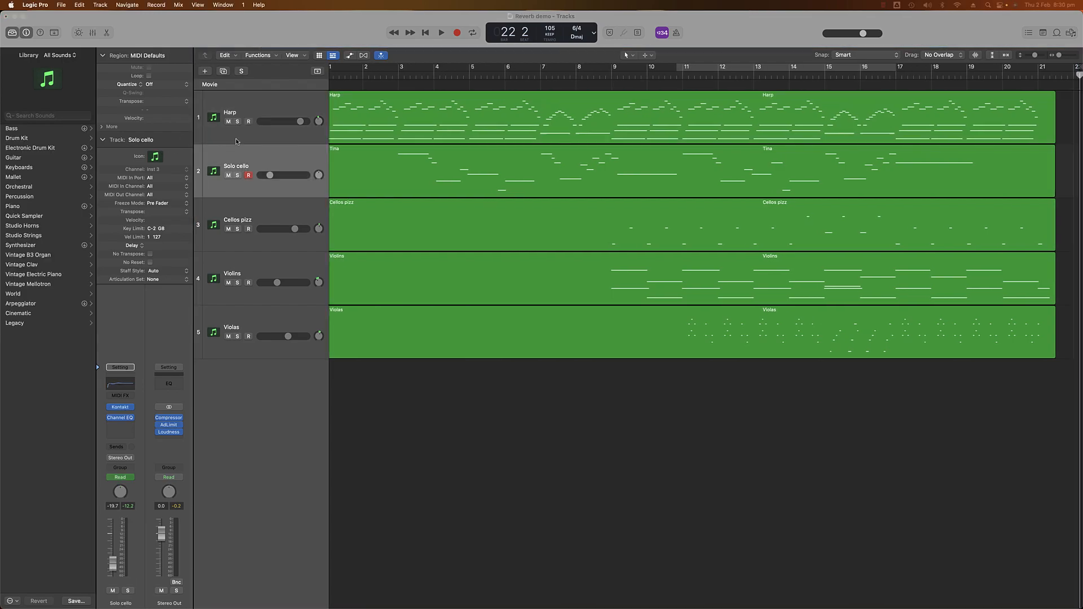
left_click(235, 138)
left_click(247, 189)
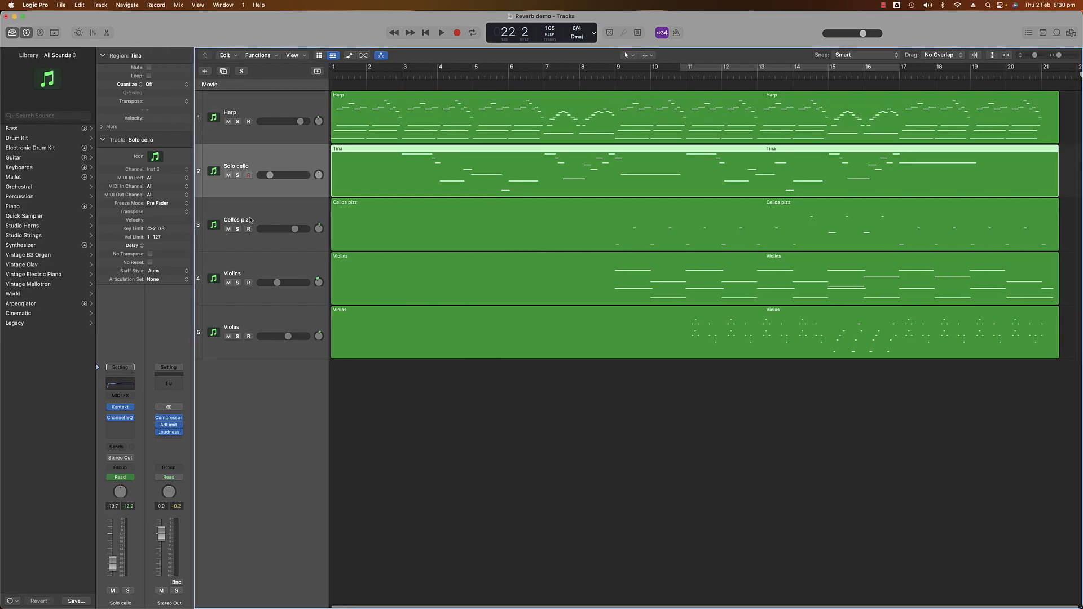
left_click(250, 241)
left_click(239, 287)
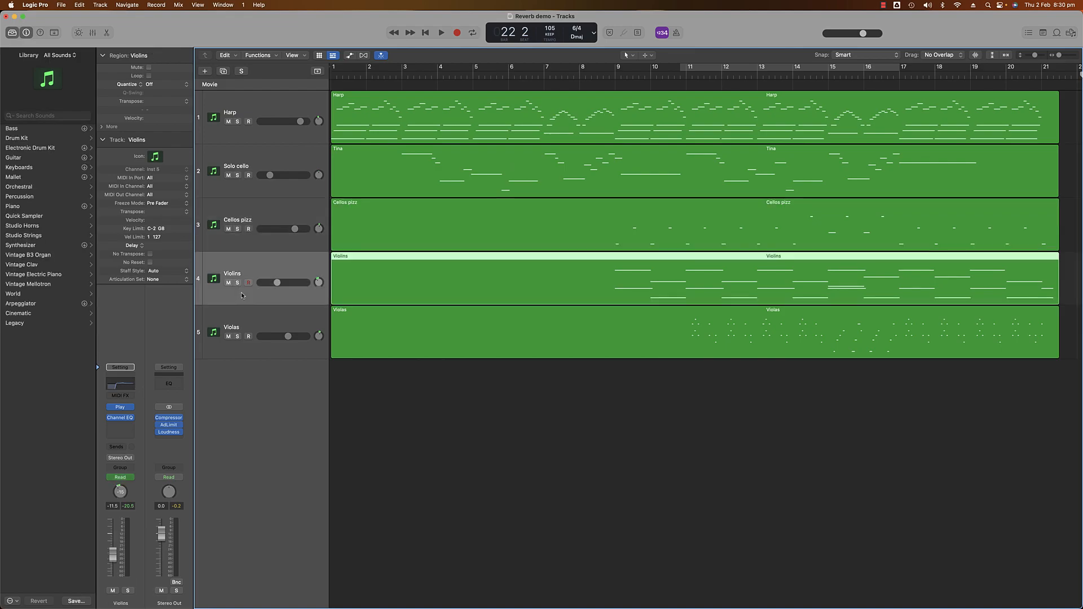
left_click(246, 351)
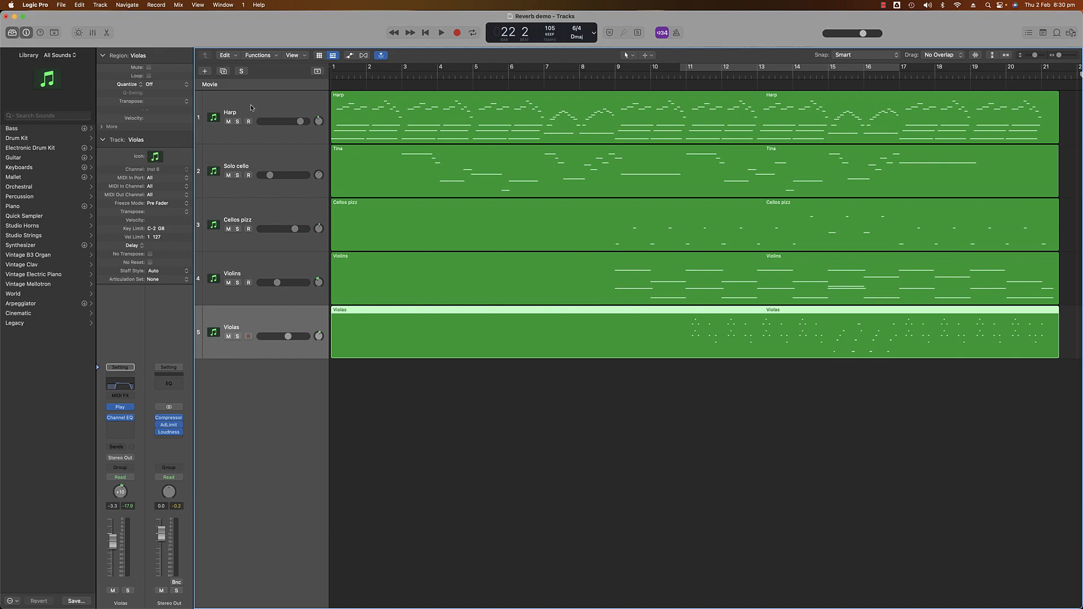
Step: Add a send to Bus 1 on the Solo cello track's channel strip
left_click(251, 158)
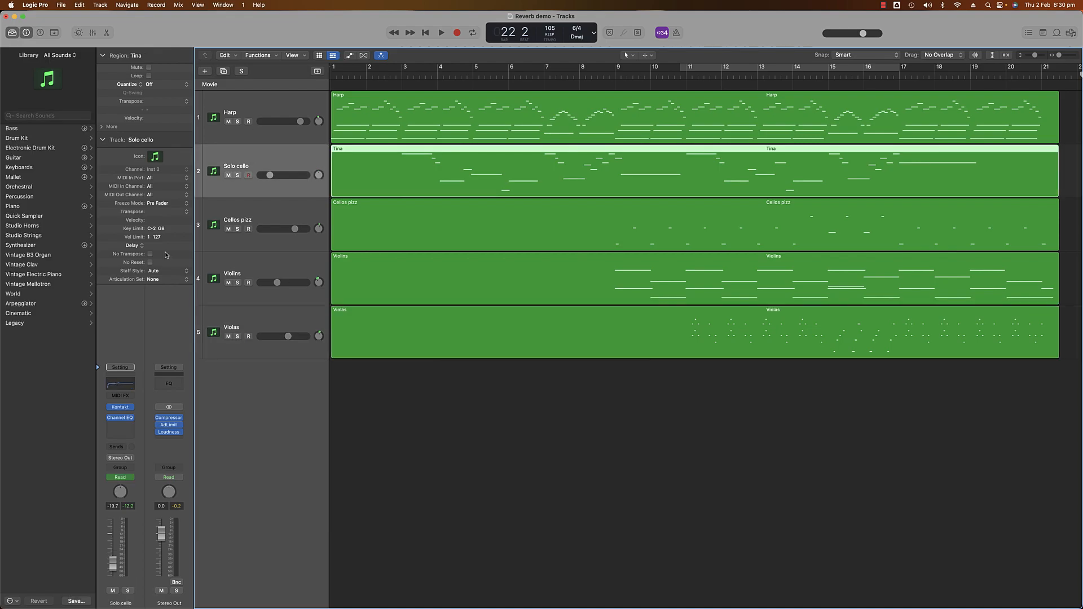
left_click(117, 448)
mouse_move(123, 479)
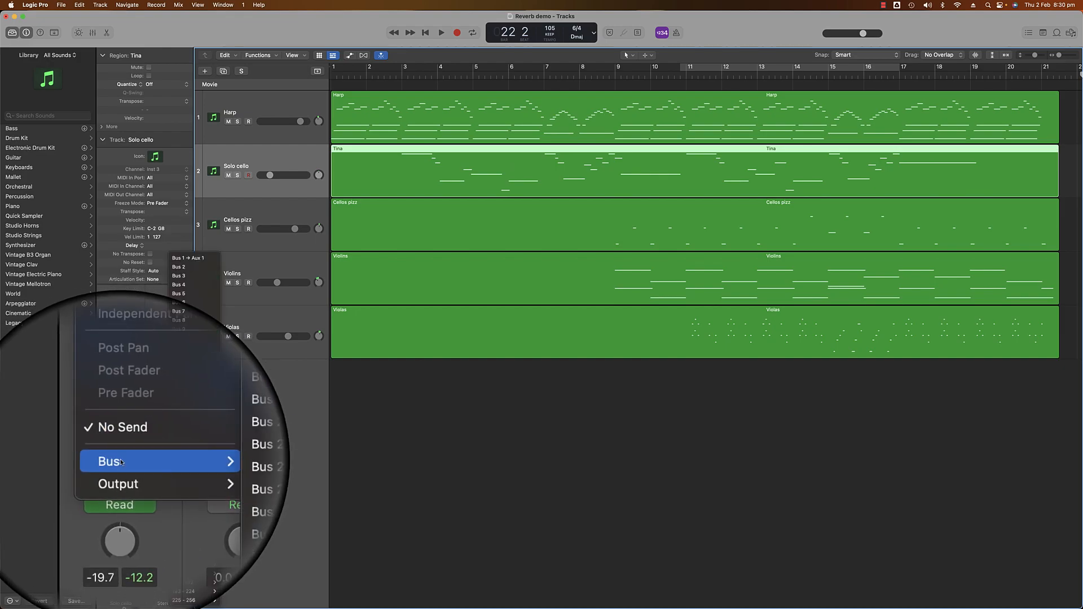
left_click(192, 261)
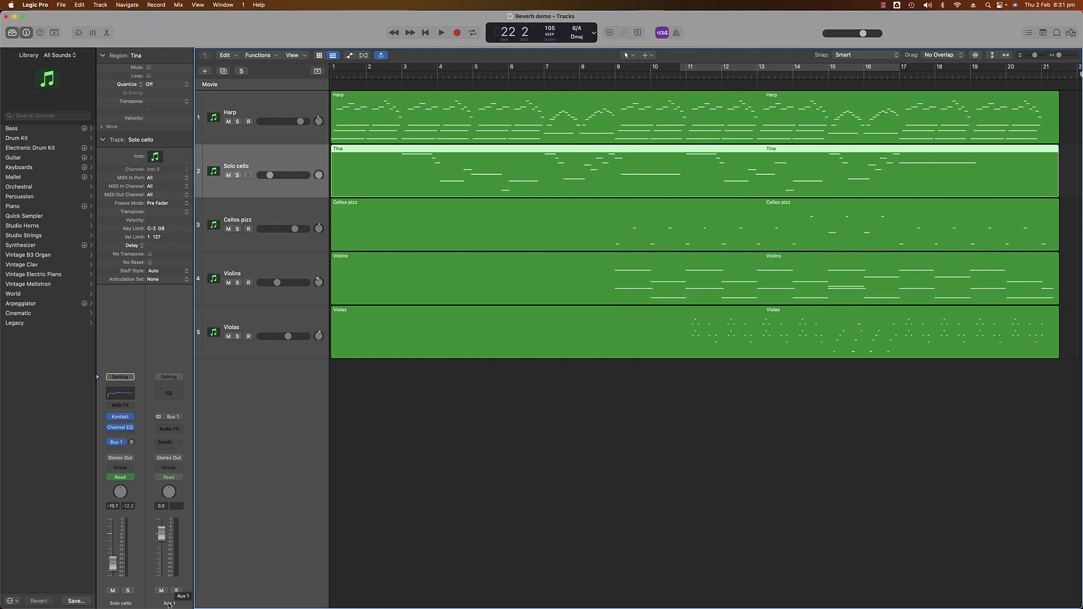
Step: Rename the Aux 1 channel as Reverb and insert a stereo Space Designer on it
double_click(168, 603)
key("Return")
left_click(181, 428)
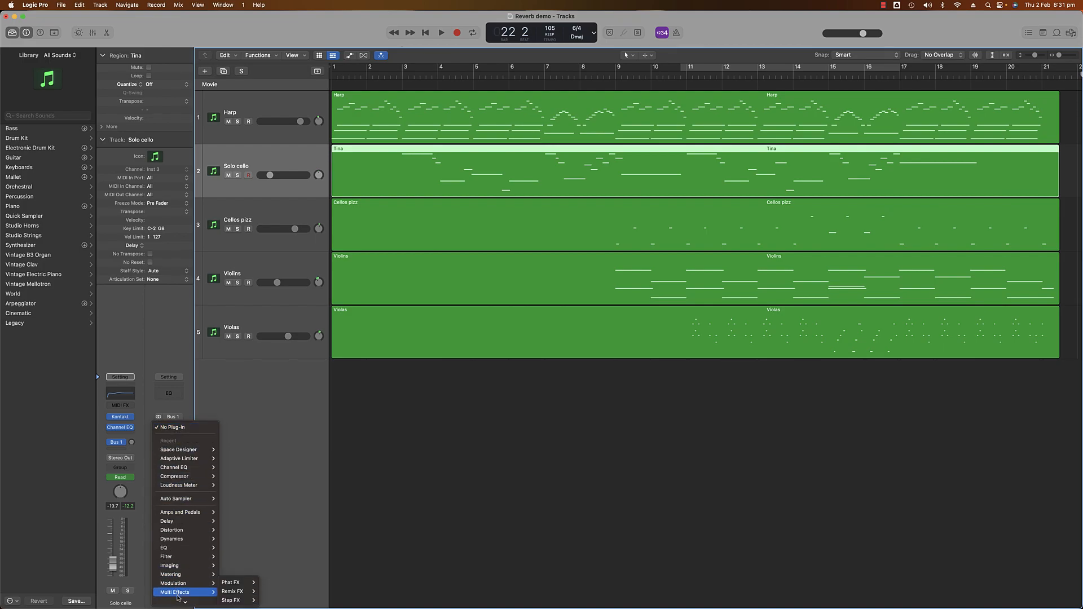
mouse_move(182, 572)
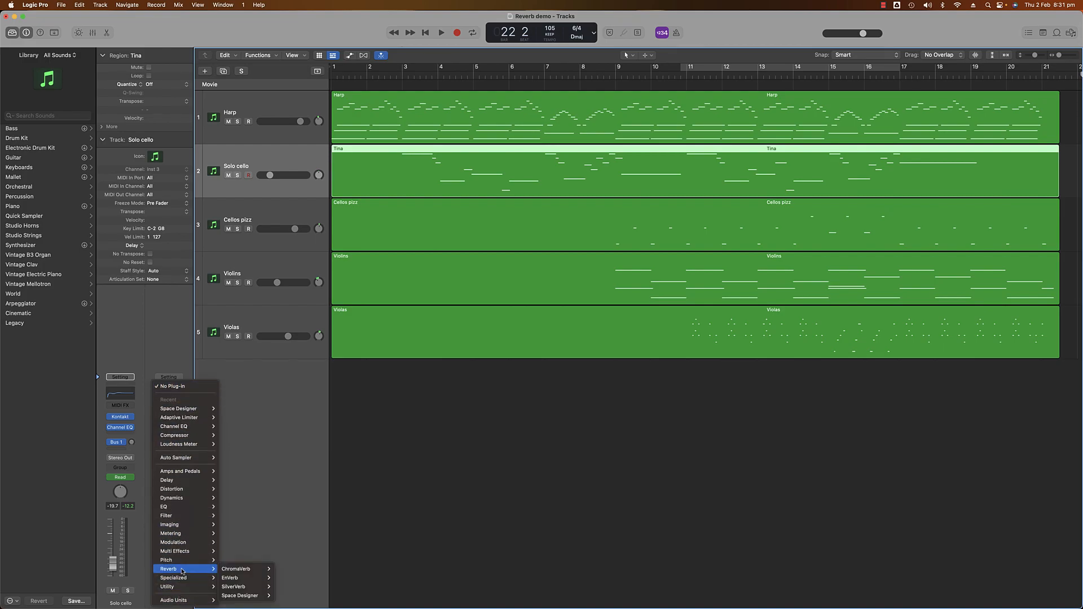
mouse_move(242, 597)
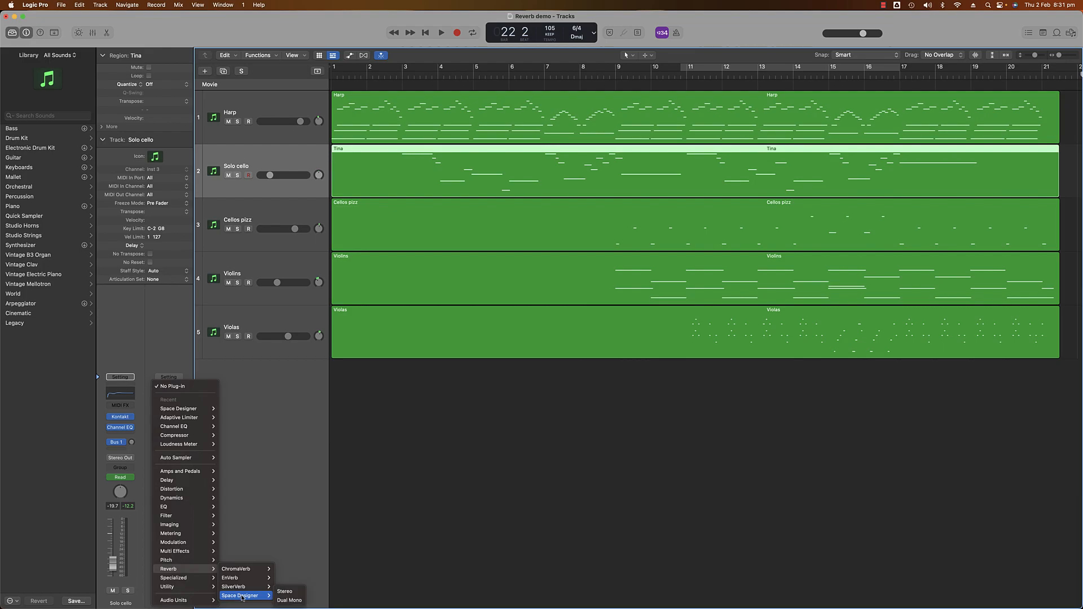
left_click(284, 592)
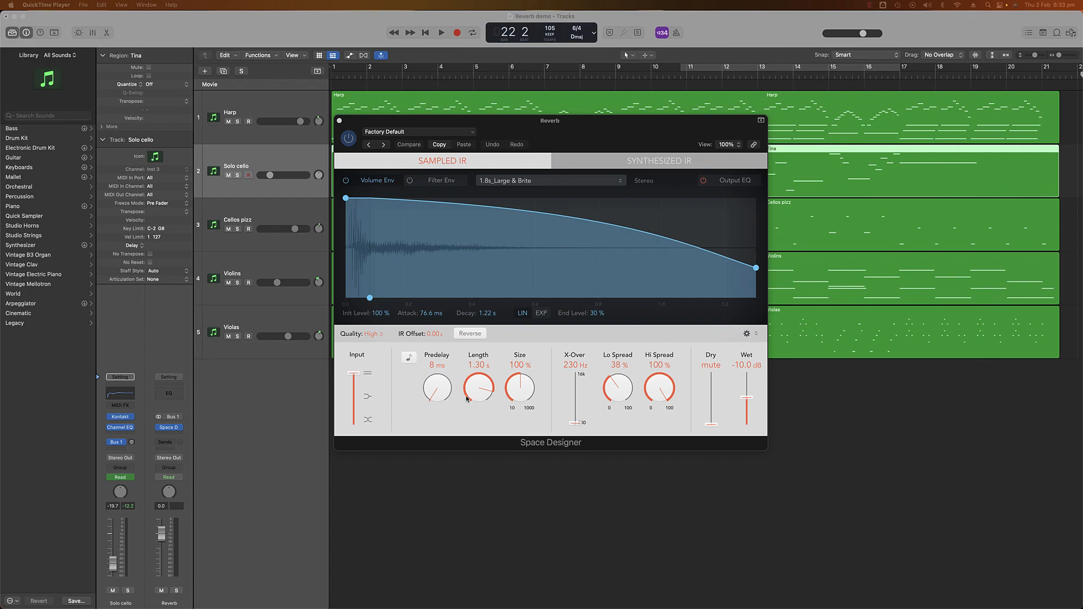
Step: Load the 1.7s Medium Sweet preset in the Space Designer reverb
left_click(589, 397)
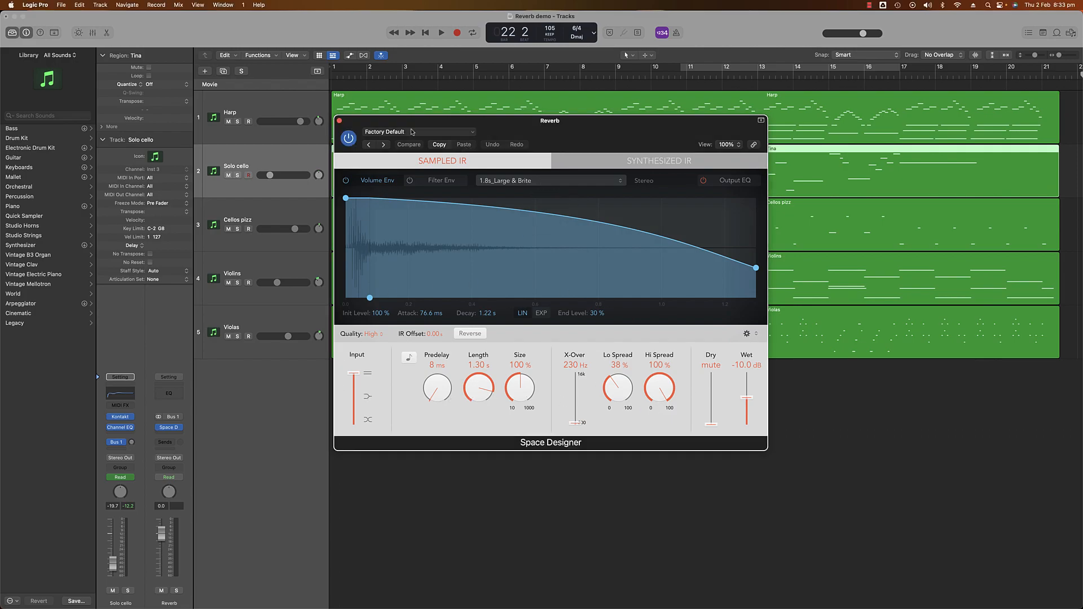
left_click(473, 134)
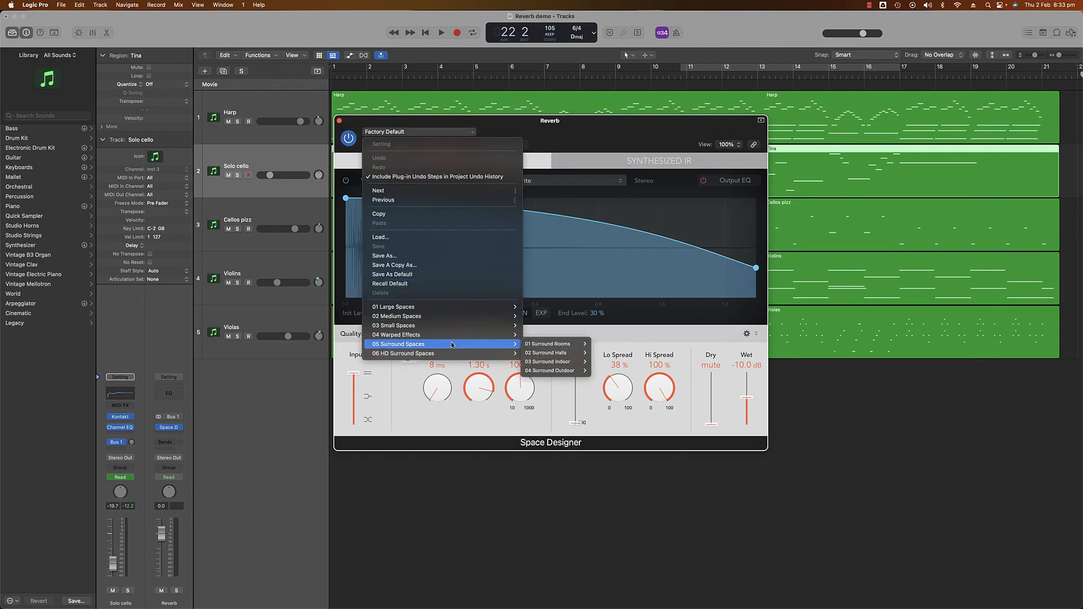
mouse_move(496, 317)
mouse_move(558, 322)
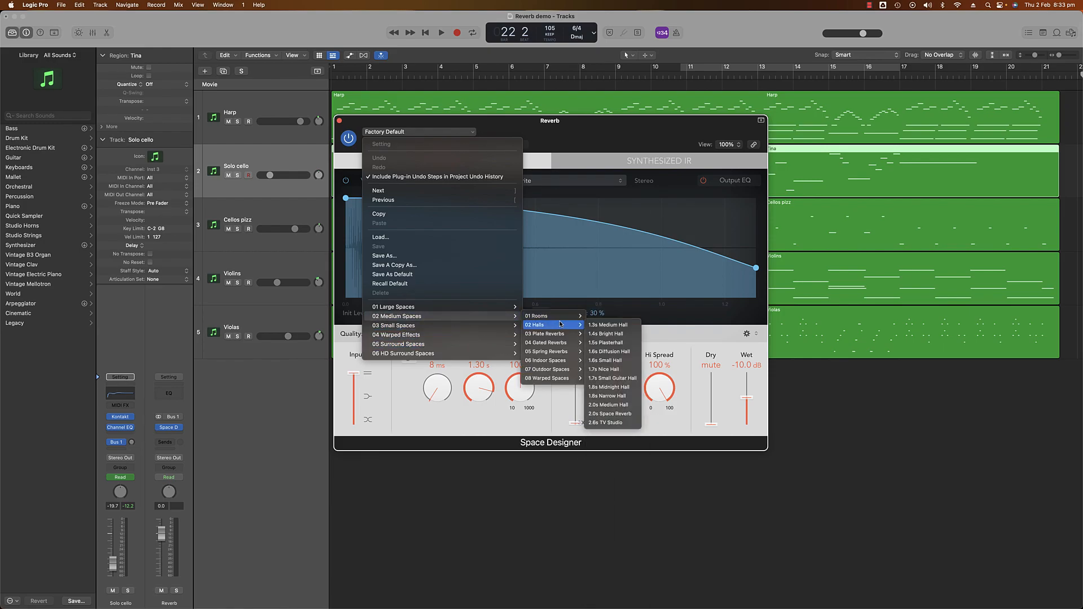
left_click(610, 414)
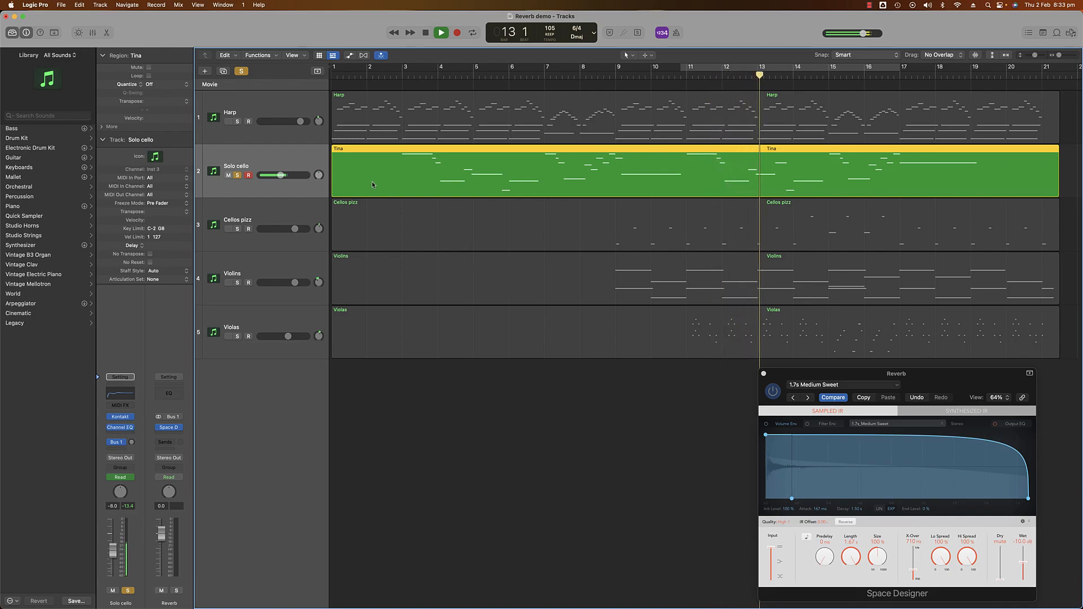
Step: Stop playback and move the playhead back to about bar 10, beat 6
key("space")
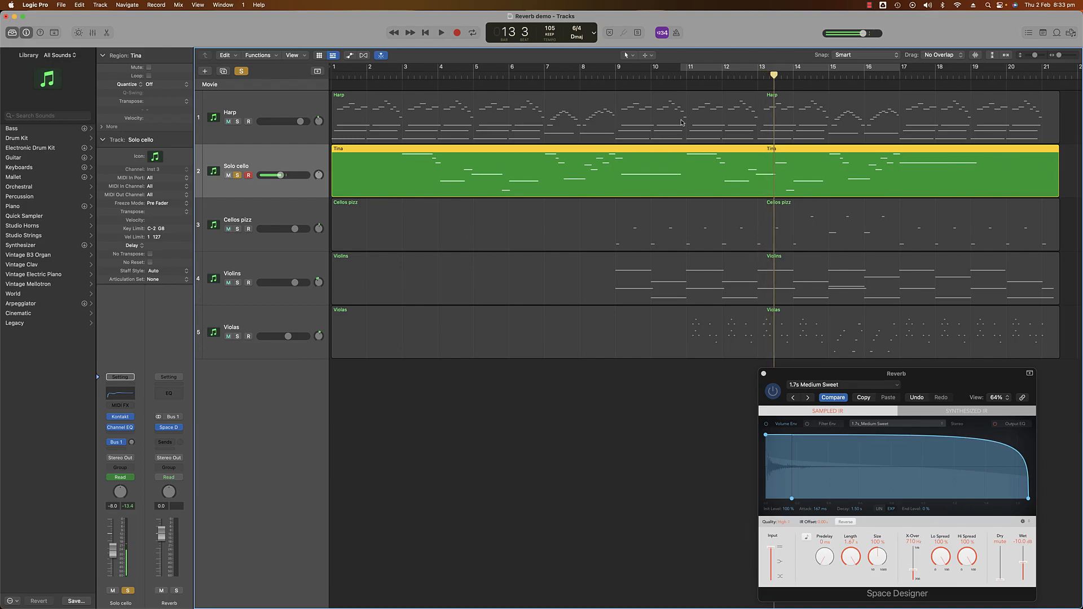
left_click_drag(771, 76, 680, 87)
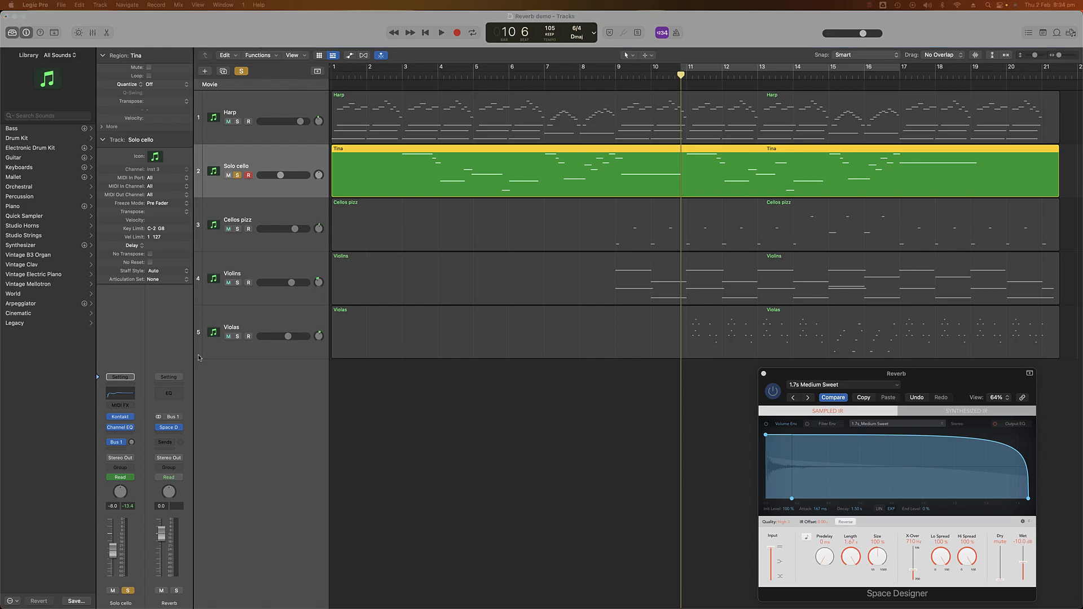
Step: Raise the Solo cello's Bus 1 send level and set that send to Post Fader
left_click_drag(129, 443, 129, 386)
left_click(120, 442)
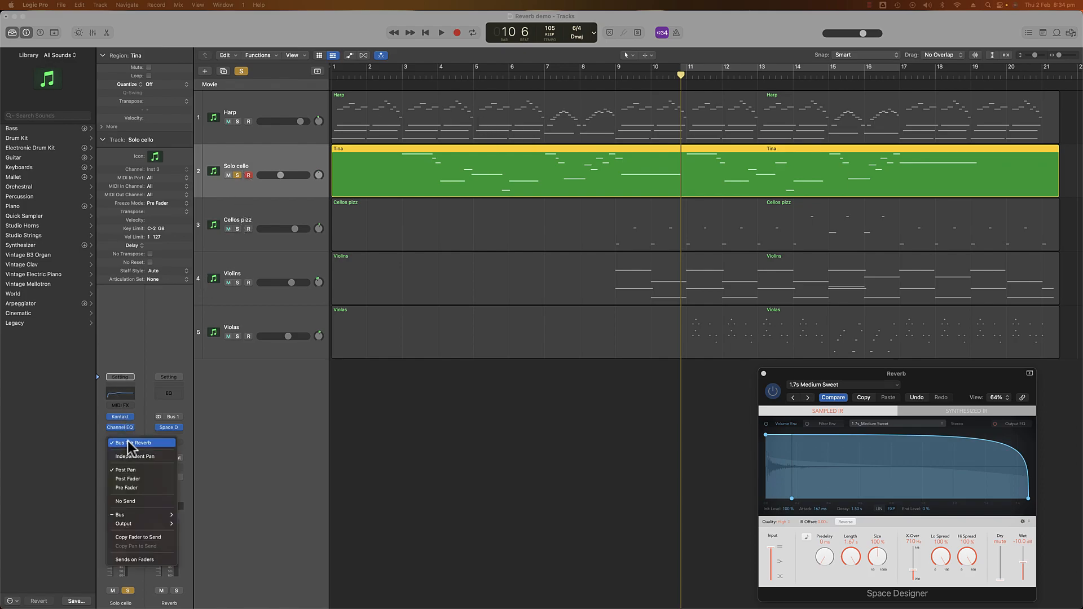
left_click(141, 489)
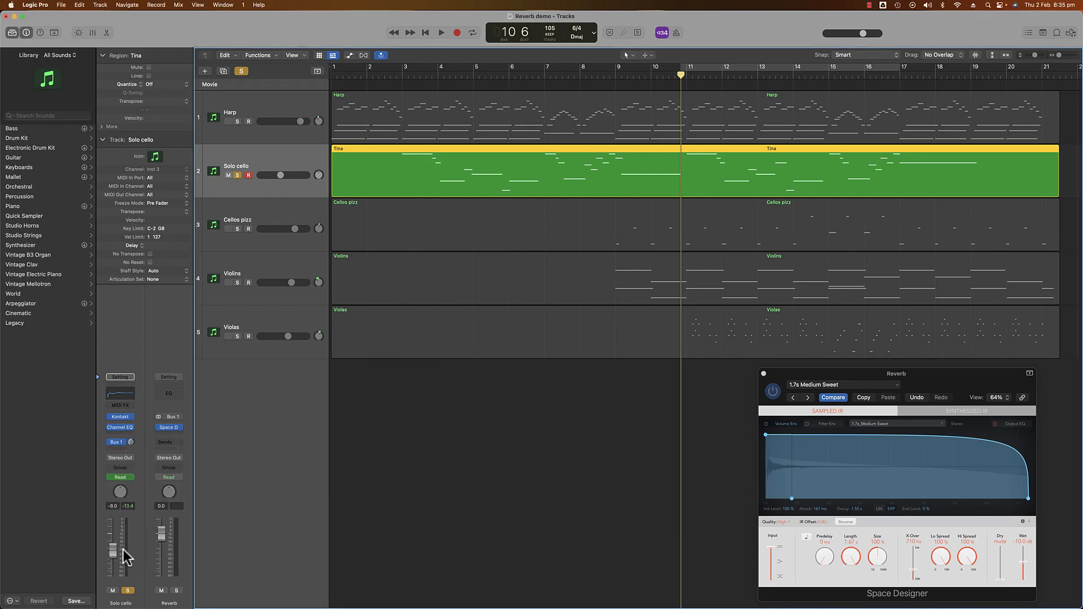
Step: Audition the Post Fader send during playback, varying the Solo cello's channel fader and send level, and stop playback
mouse_move(113, 556)
left_mouse_down()
mouse_move(112, 532)
mouse_move(111, 564)
mouse_move(113, 536)
left_mouse_up()
key("space")
left_click_drag(136, 436, 128, 428)
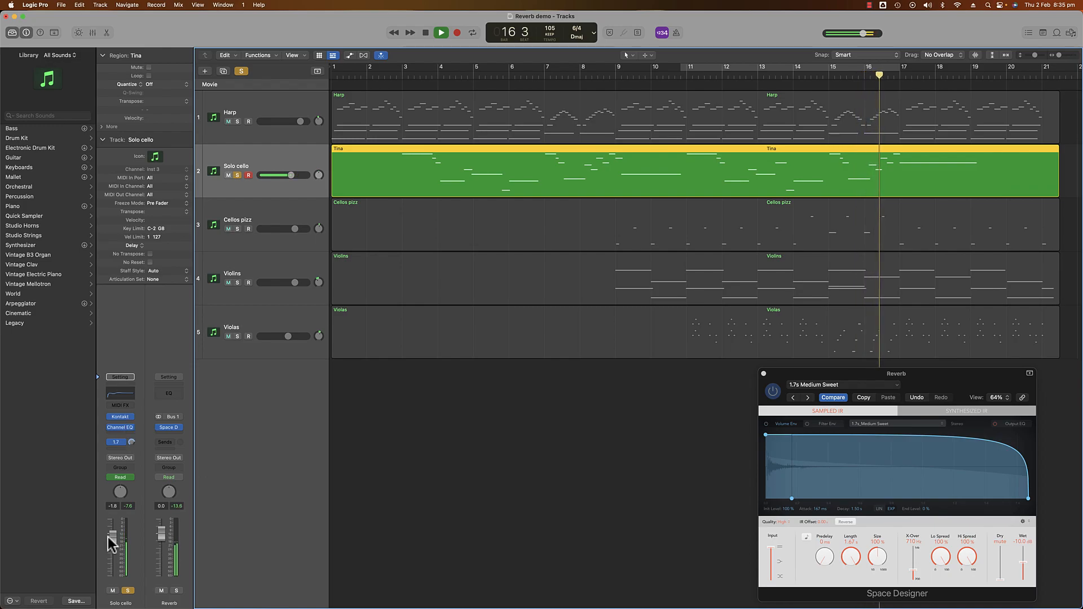
key("space")
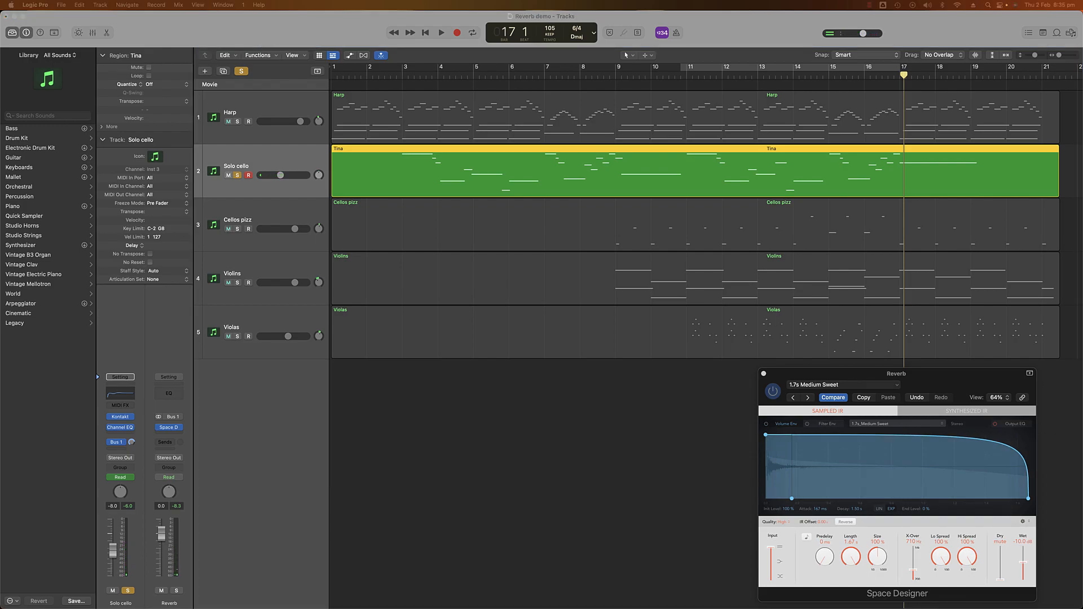
Step: Switch the Solo cello's Bus 1 send to Pre Fader
left_click(131, 443)
left_click(123, 443)
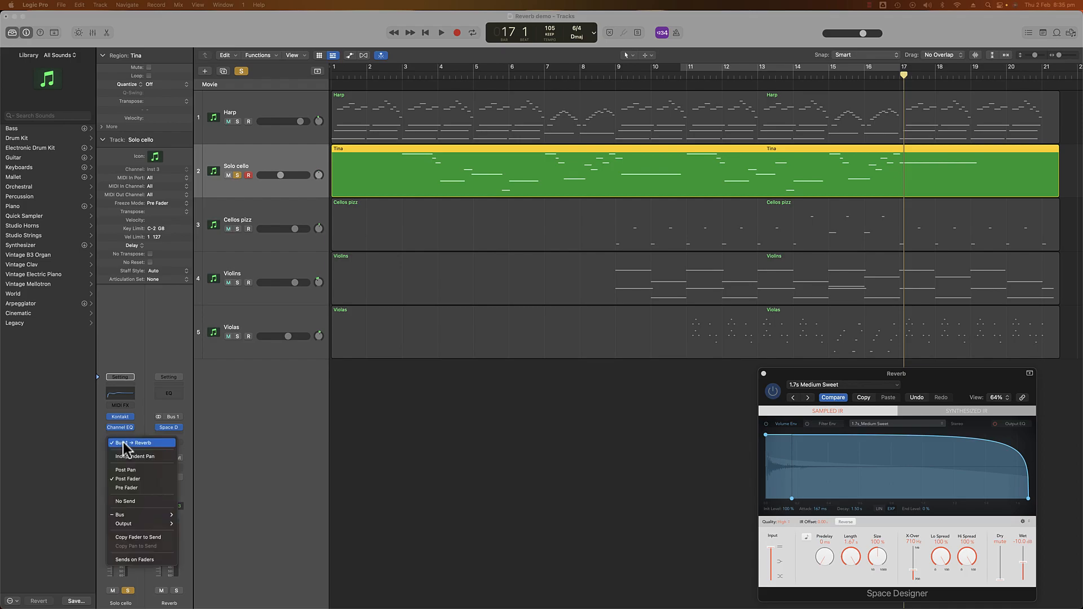
left_click(125, 489)
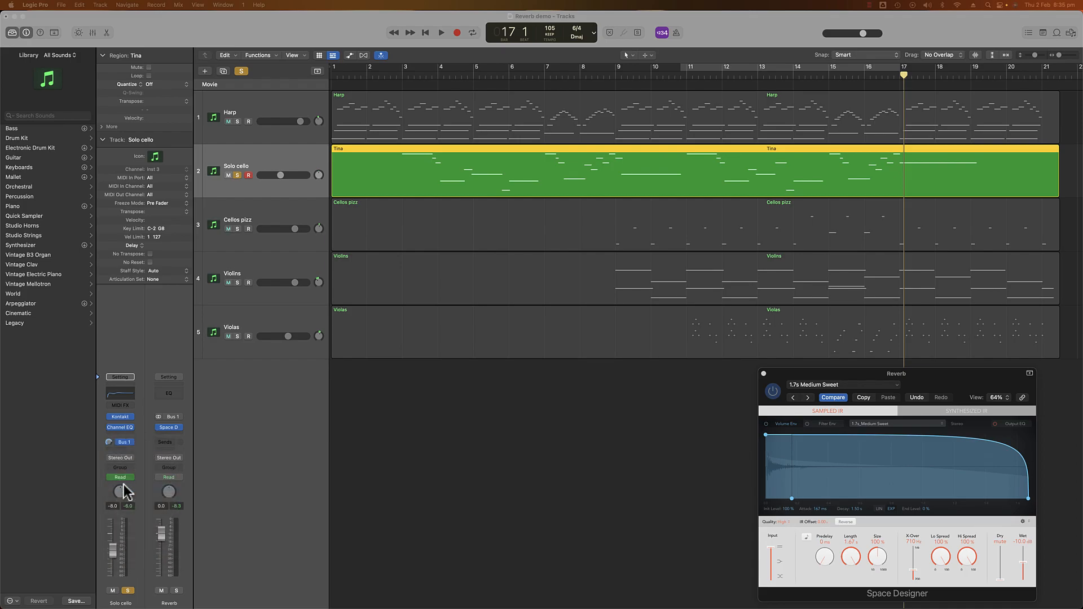
left_click(106, 436)
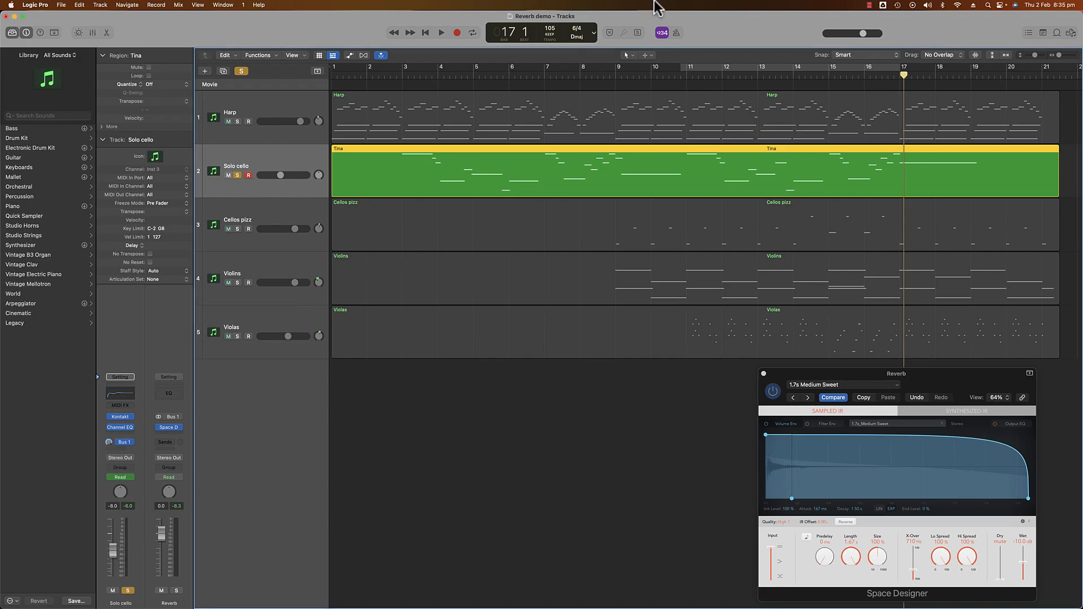
Step: Audition the Pre Fader send from bar 11, pulling the Solo cello's fader down to -∞ and varying the send level, and stop playback
left_click(686, 79)
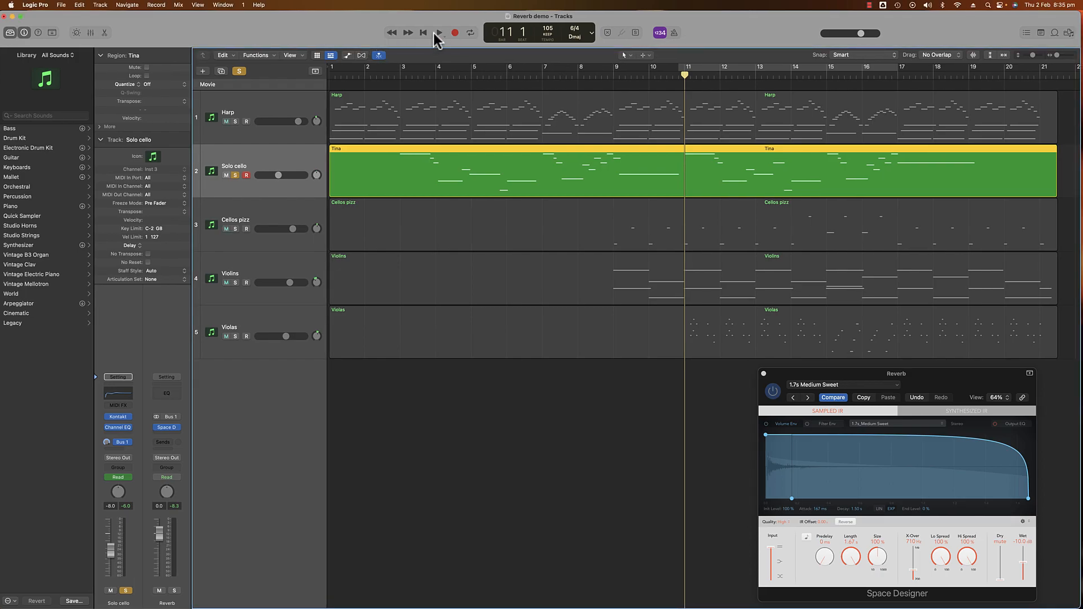
left_click(438, 33)
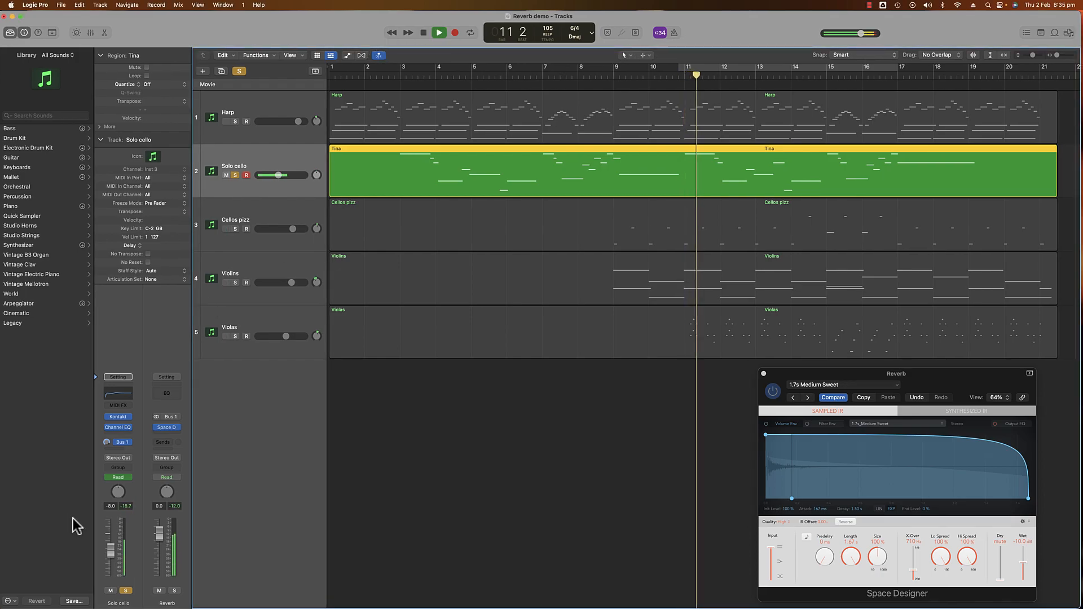
left_click_drag(116, 562, 115, 595)
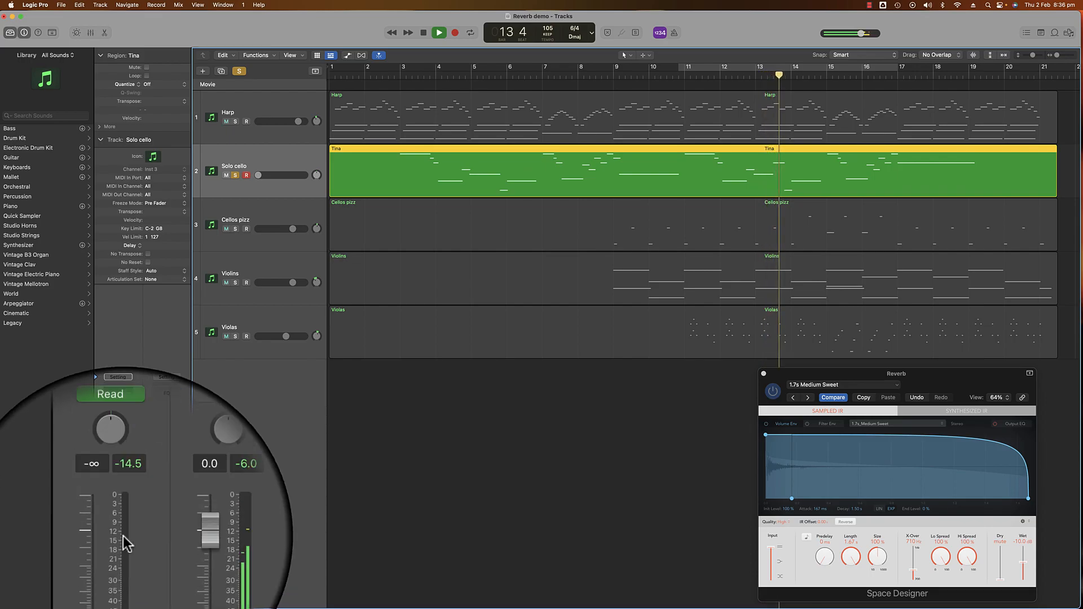
left_click_drag(108, 442, 106, 477)
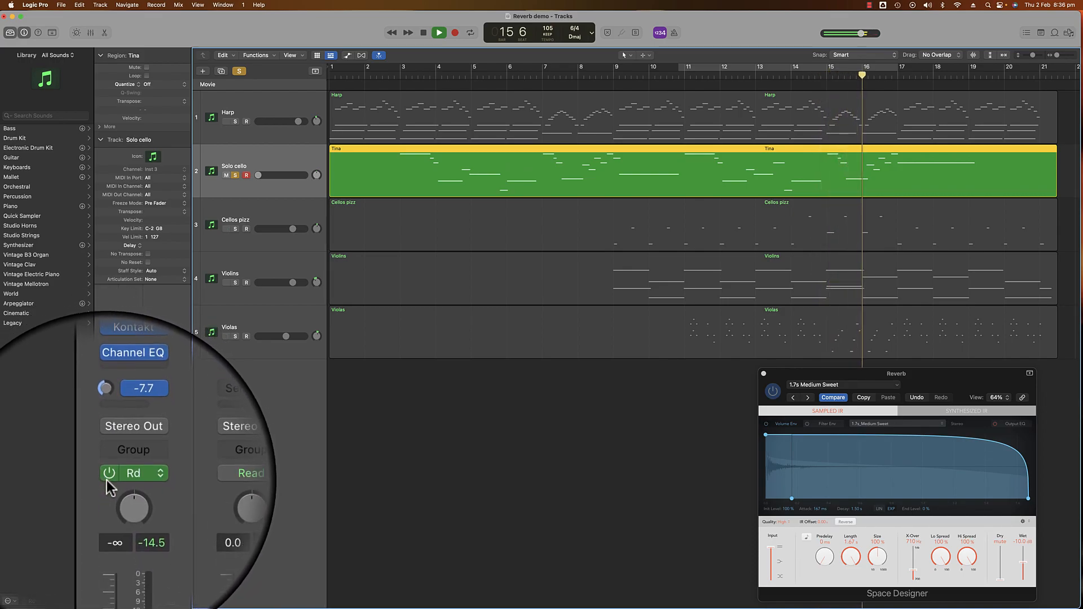
mouse_move(110, 580)
left_mouse_down()
mouse_move(113, 497)
mouse_move(111, 585)
left_mouse_up()
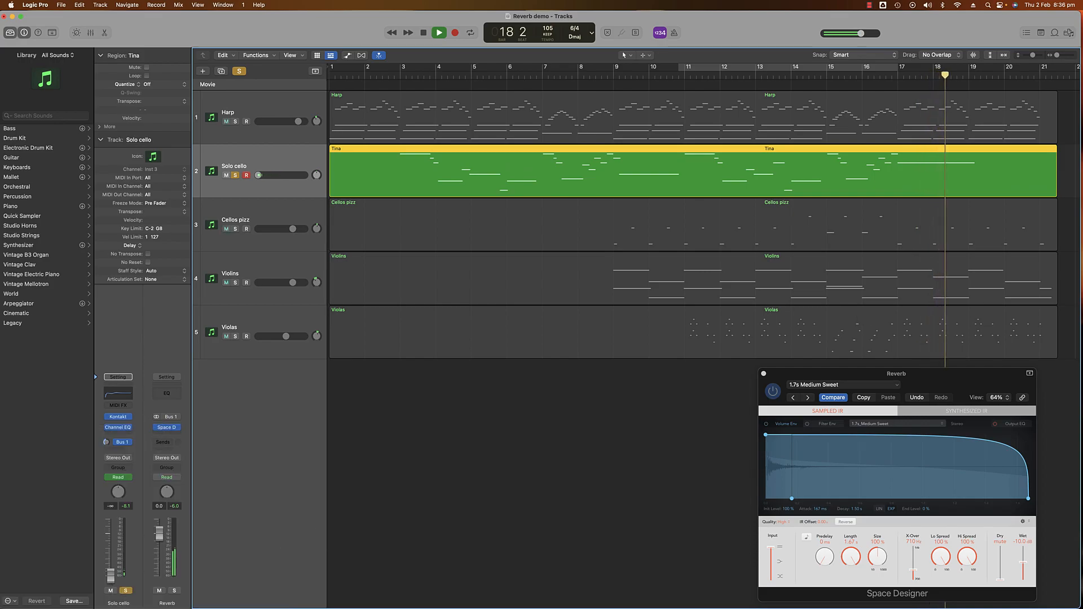
left_click(424, 32)
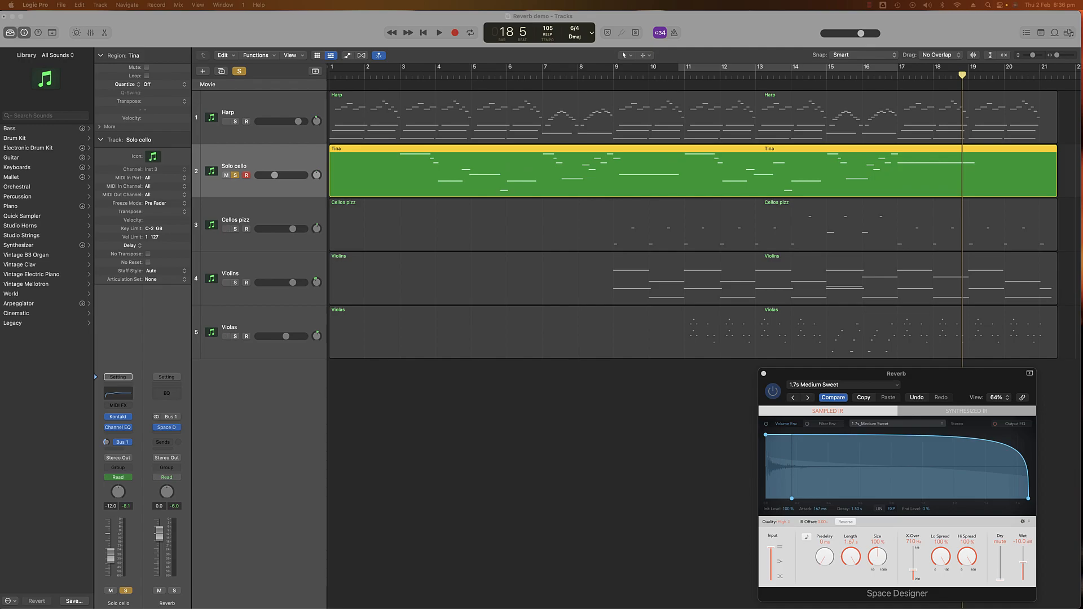
Step: Return the Solo cello's Bus 1 send to Post Fader and set its channel fader to about -7.6 dB
left_click(122, 442)
left_click(124, 478)
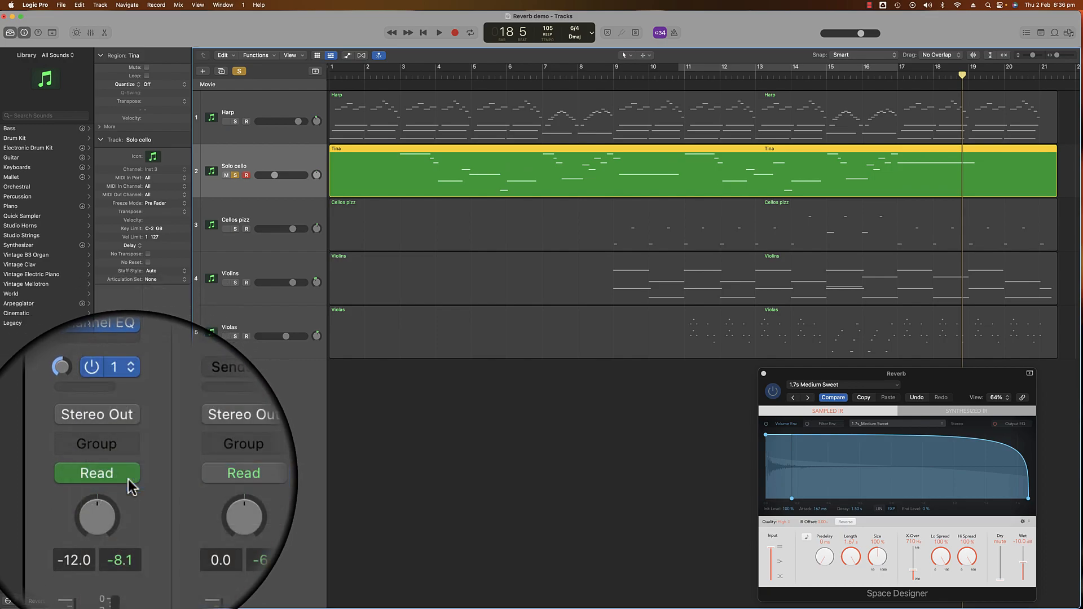
left_click_drag(114, 555, 114, 547)
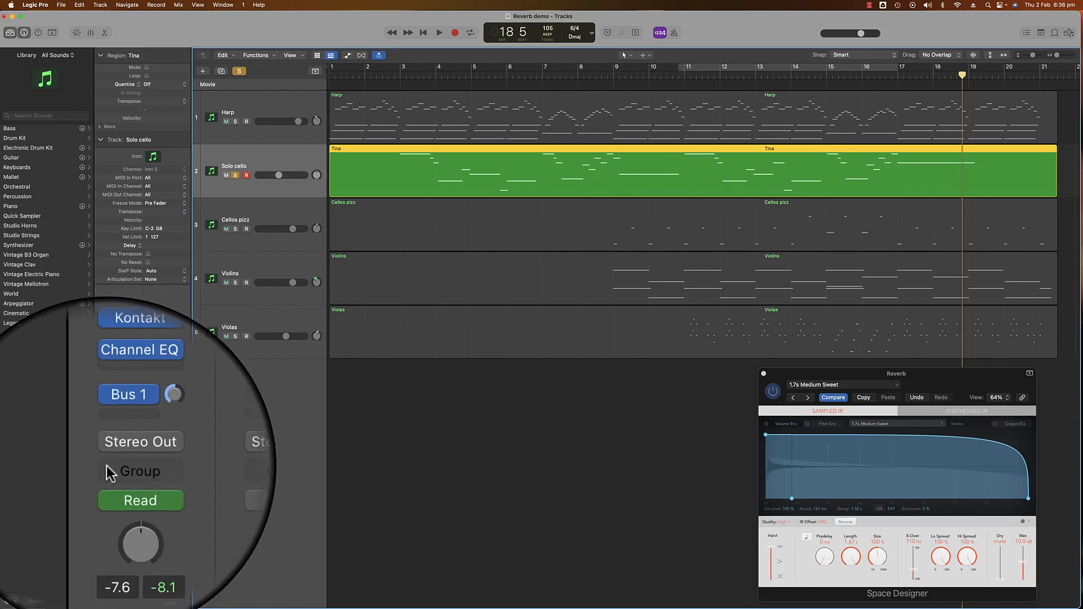
left_click_drag(127, 441, 129, 456)
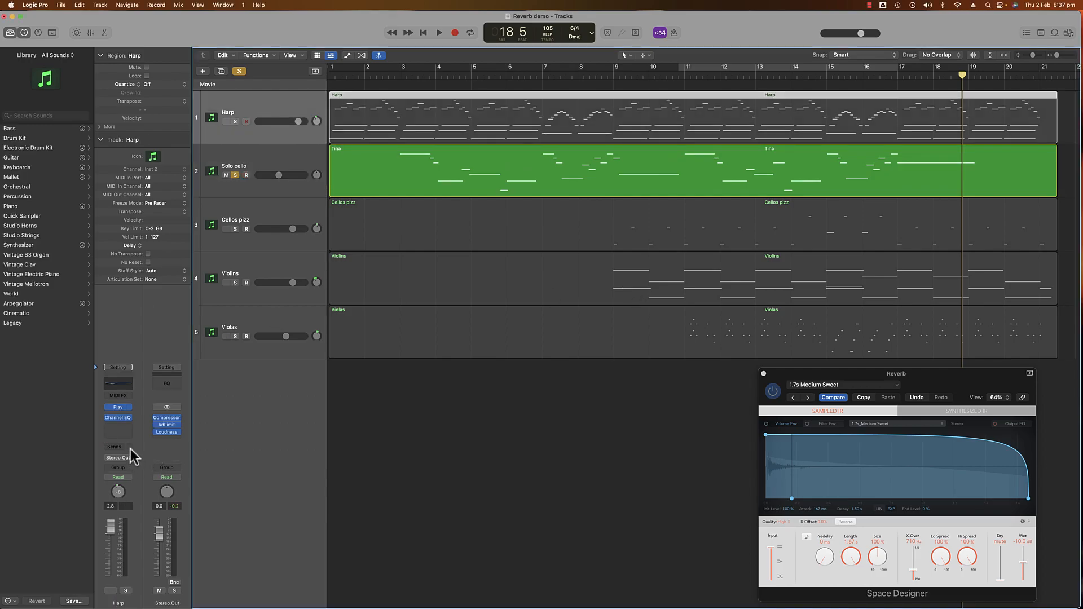
Step: Add a send to Bus 1 (Reverb) on the Harp track's channel strip
left_click(122, 447)
mouse_move(119, 460)
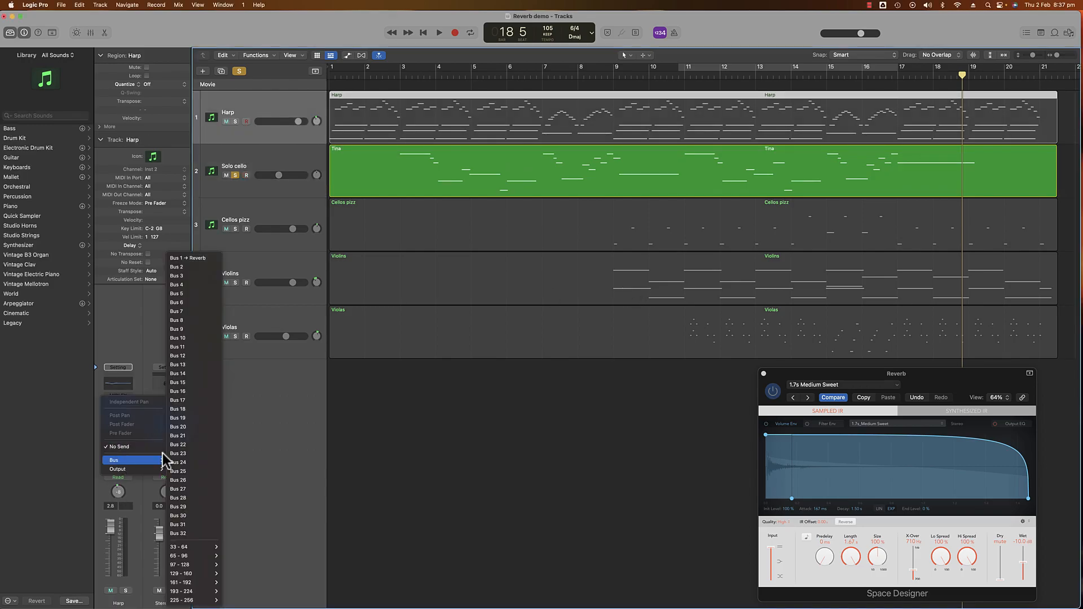
left_click(186, 259)
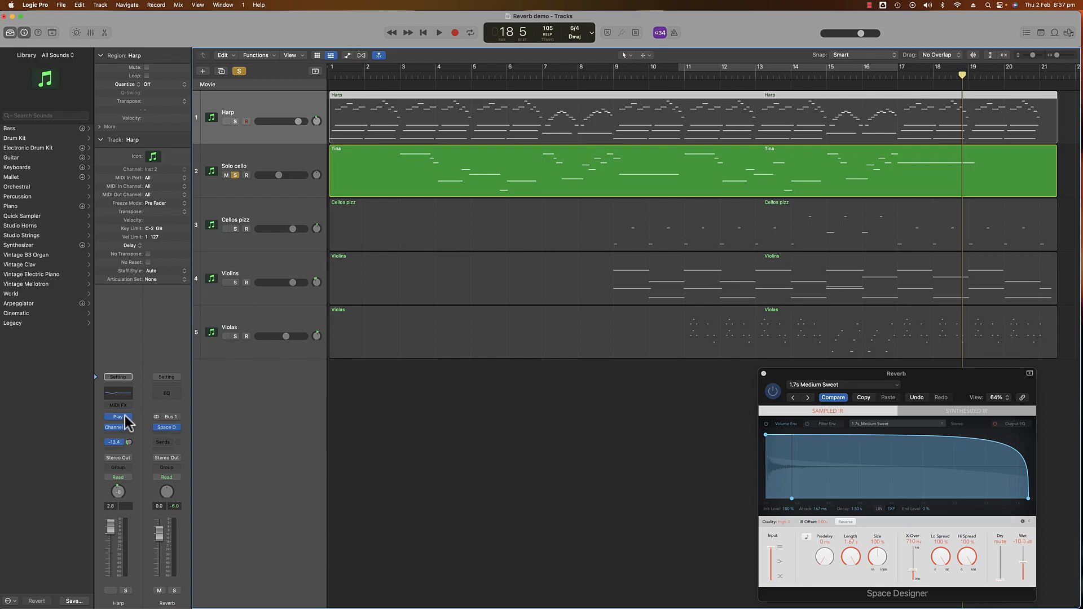
Step: Add a send to Bus 1 (Reverb) on the Cellos pizz track's channel strip
left_click(265, 214)
left_click(122, 446)
mouse_move(119, 461)
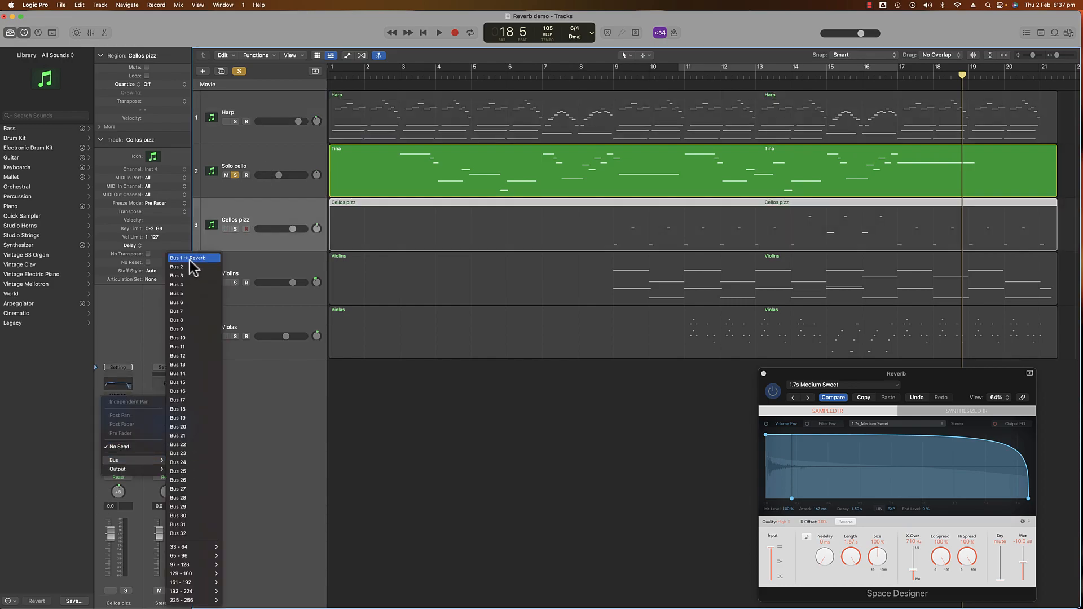
left_click(189, 259)
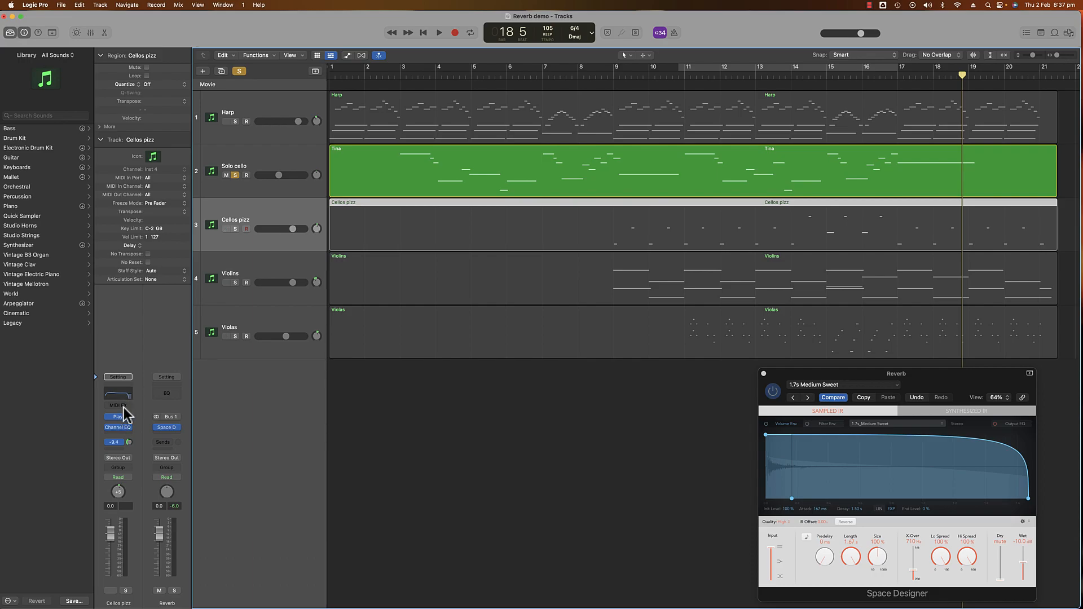
Step: Add a send to Bus 1 (Reverb) on the Violins track's channel strip and raise it to about -10.1 dB
left_click(247, 281)
left_click(122, 442)
mouse_move(141, 450)
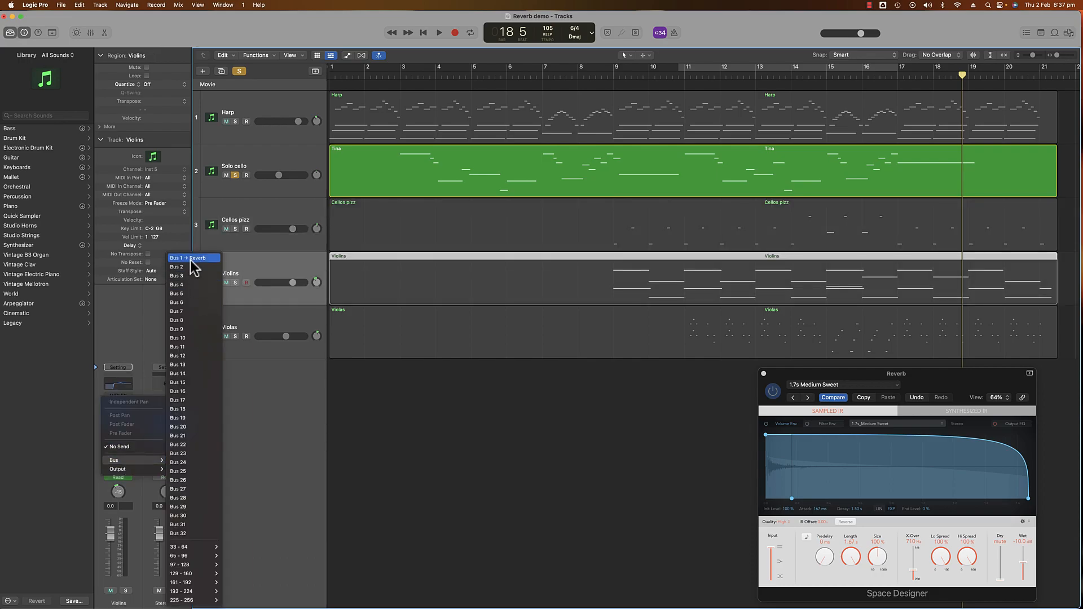
left_click(192, 260)
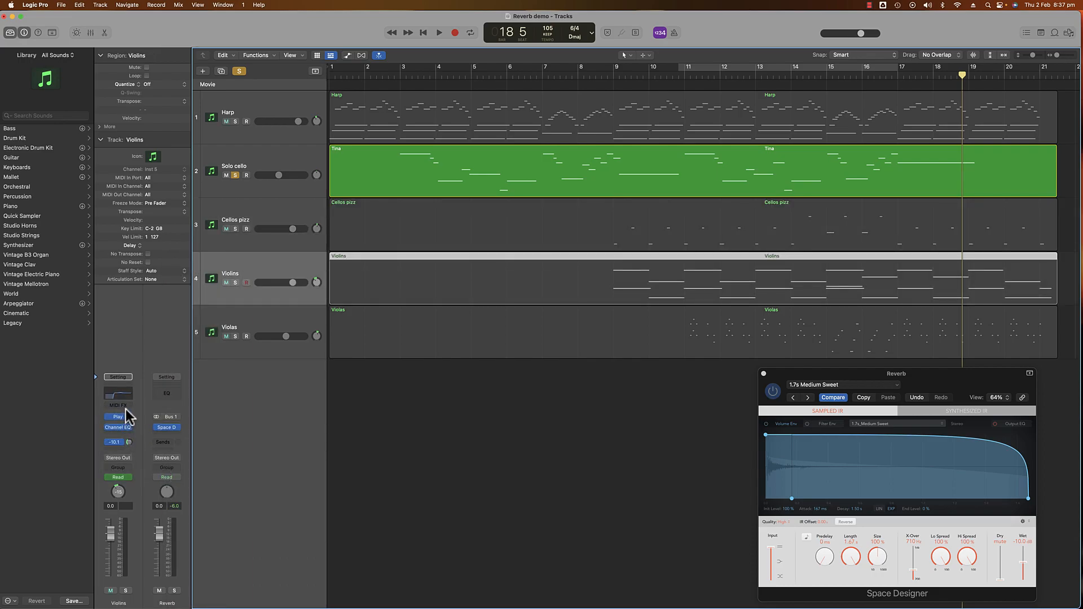
Step: Add a send to Bus 1 (Reverb) on the Violas track's channel strip and set its level to about -7.9 dB
left_click(238, 329)
left_click(122, 443)
mouse_move(141, 460)
left_click(189, 258)
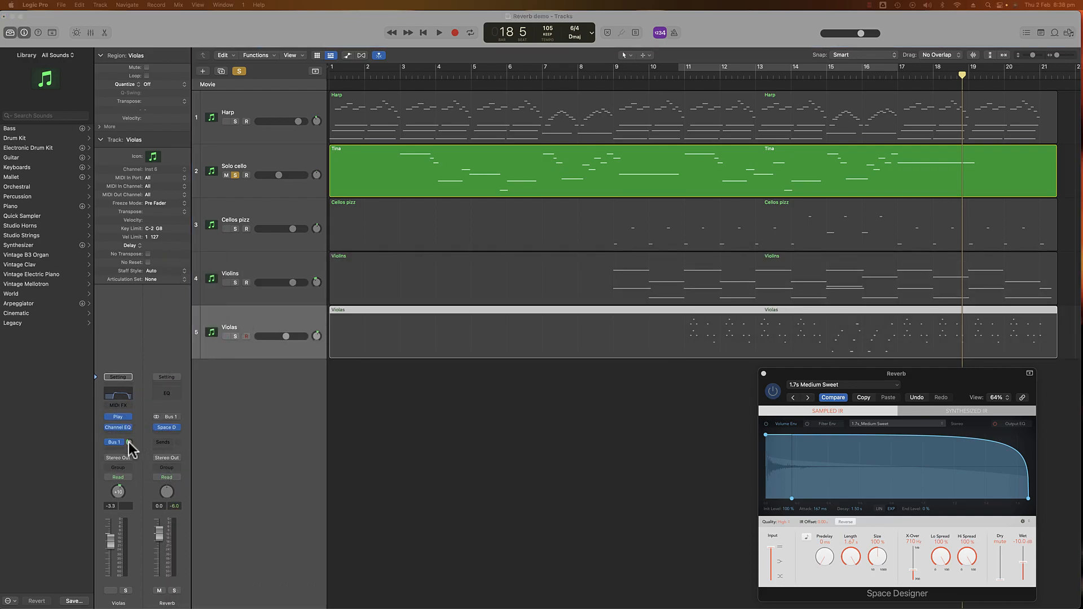
left_click_drag(128, 436, 127, 439)
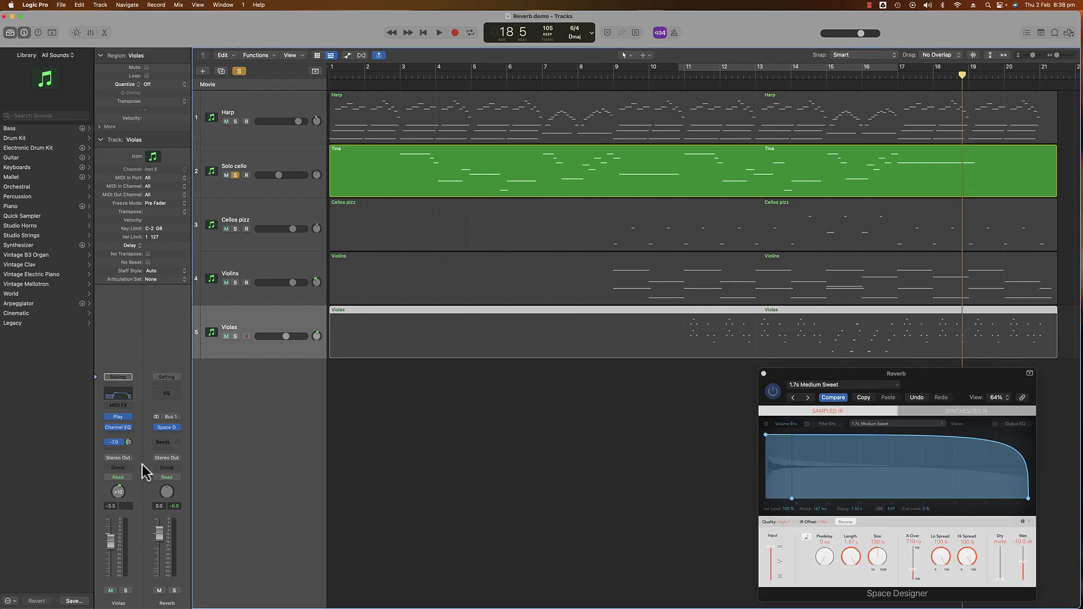
Step: Reopen Space Designer on the Reverb aux and load the 03.7s Metallic Room preset from Large Spaces, Rooms
left_click(166, 429)
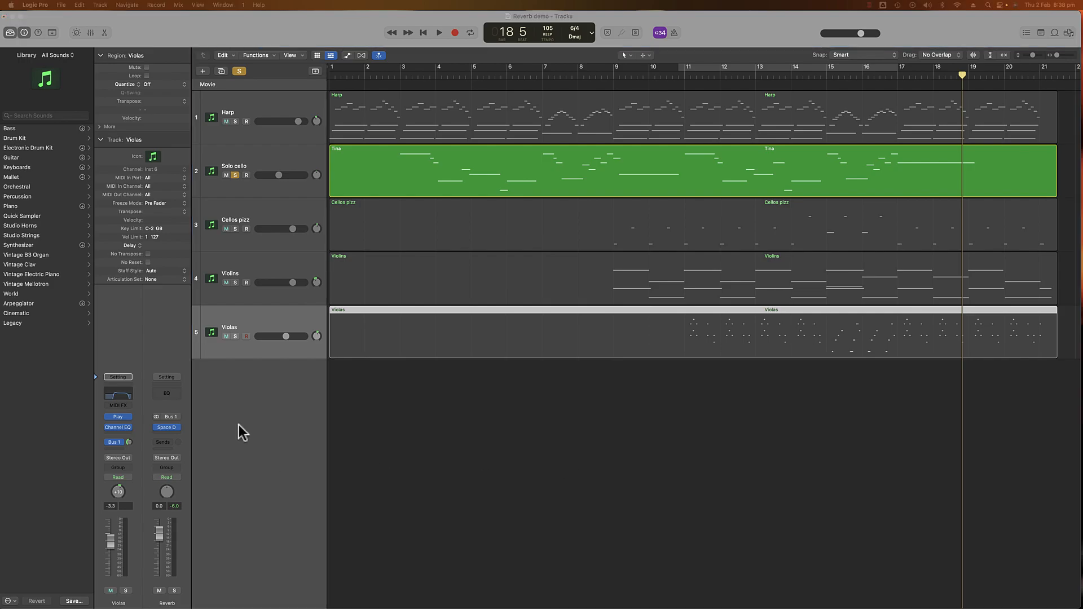
left_click(175, 428)
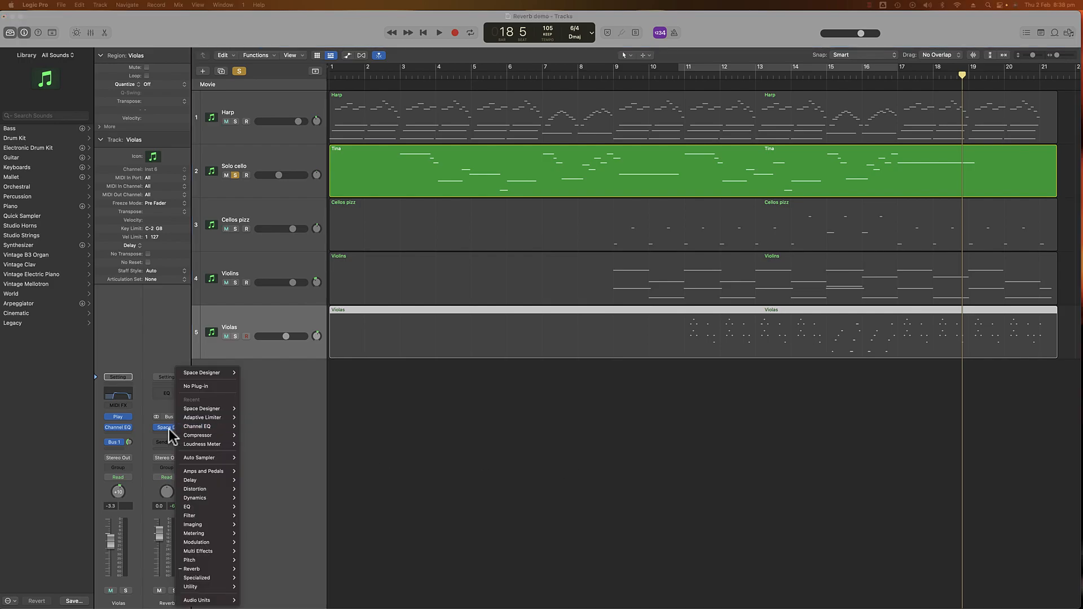
left_click(162, 429)
left_click(168, 430)
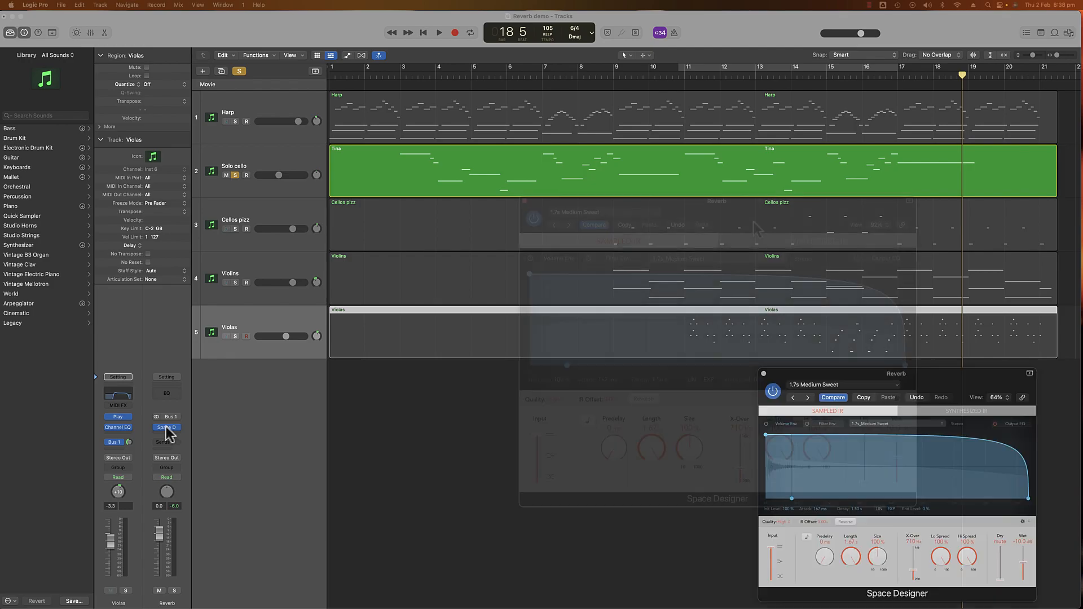
left_click(658, 214)
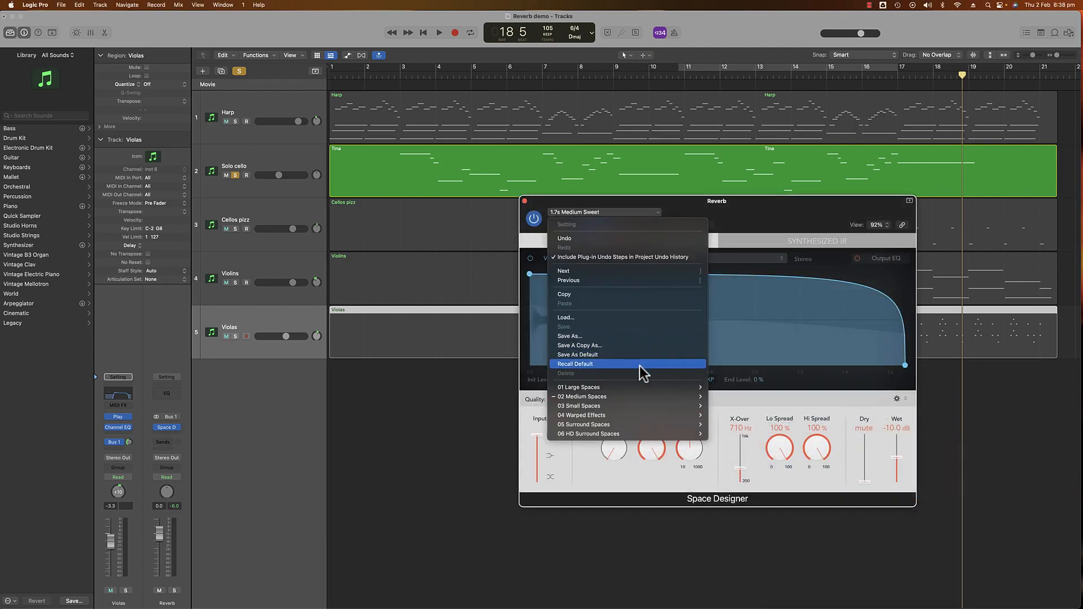
mouse_move(643, 389)
mouse_move(720, 389)
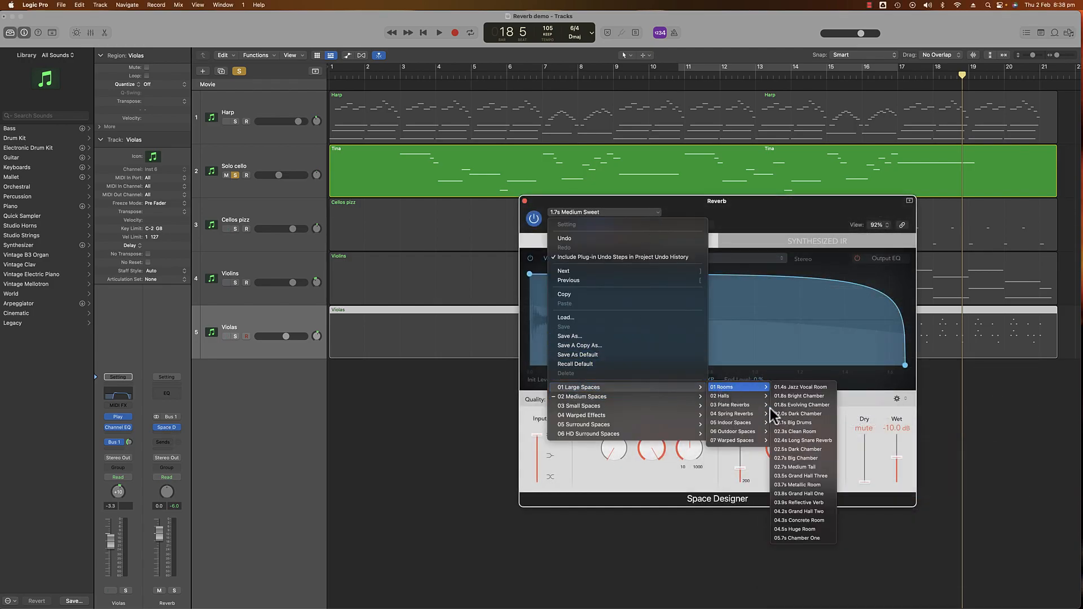
left_click(797, 484)
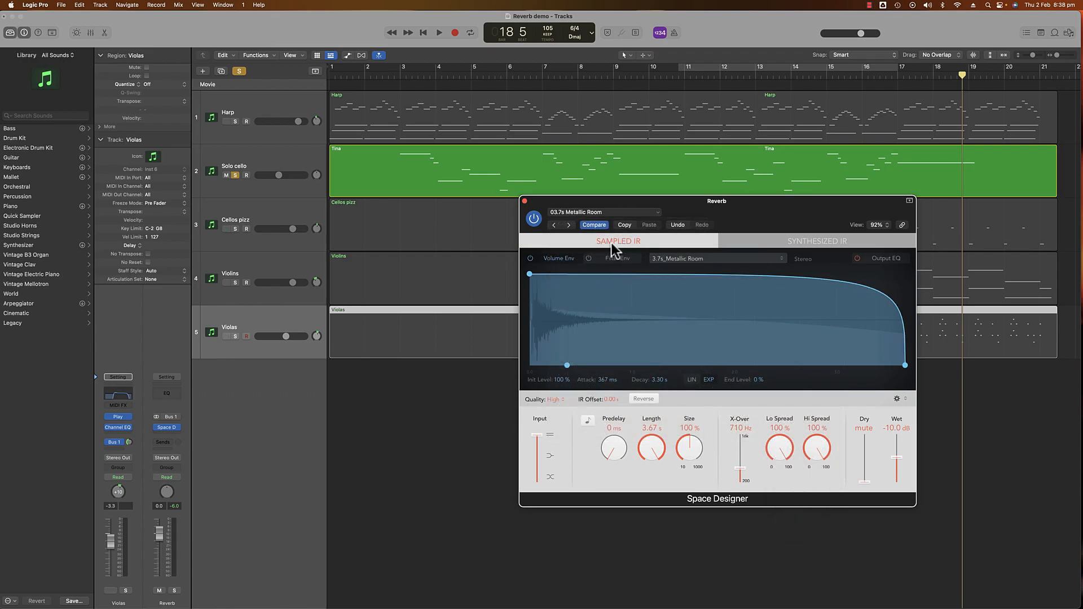
Step: Unsolo the Solo cello and play the full mix while raising the Violas' Bus 1 send
left_click(235, 175)
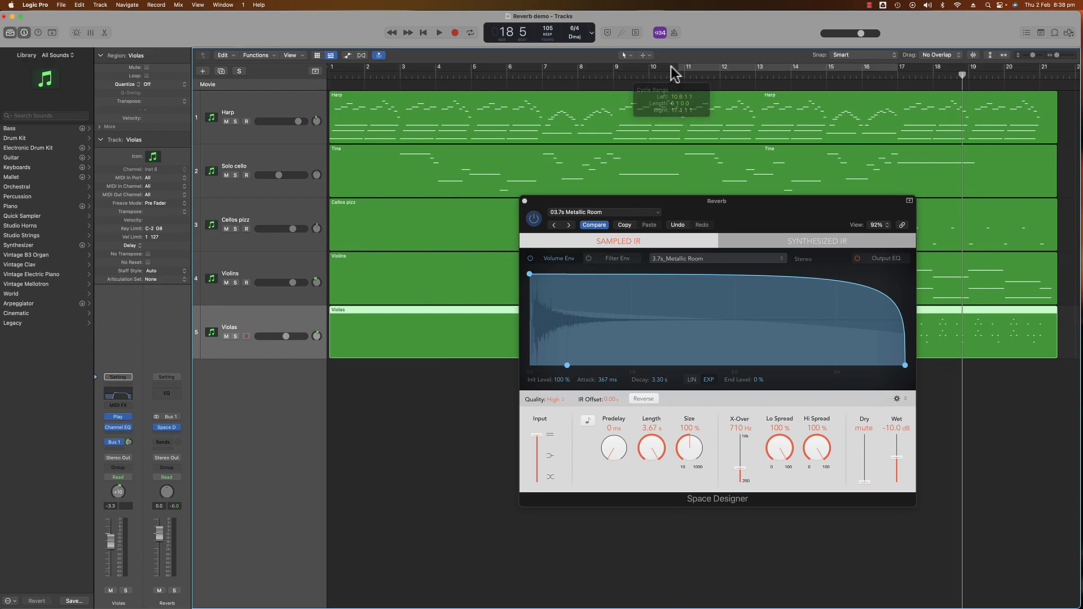
key("space")
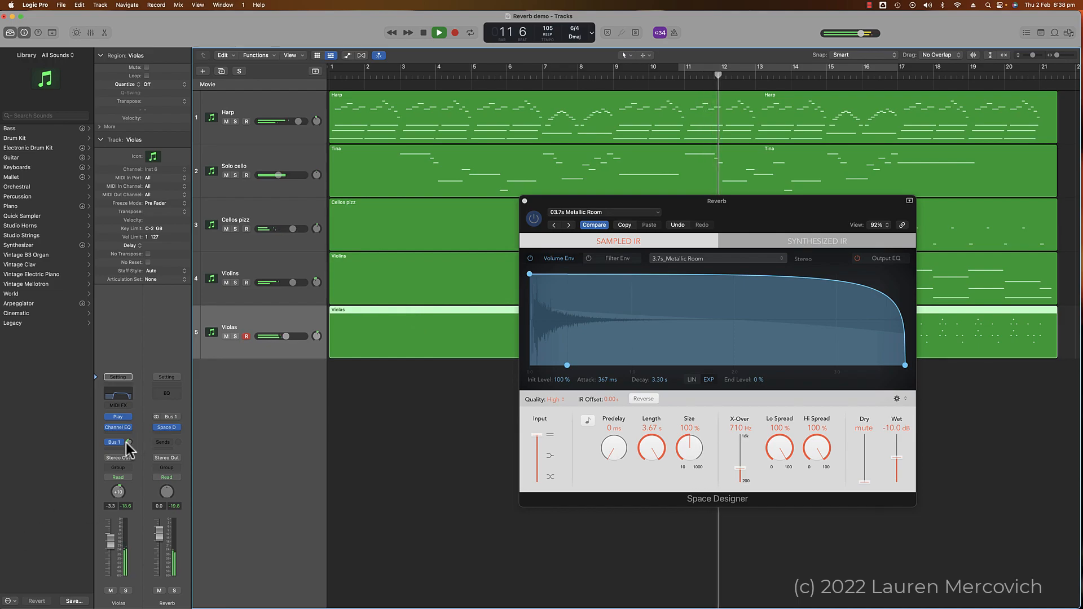
left_click_drag(129, 439, 128, 433)
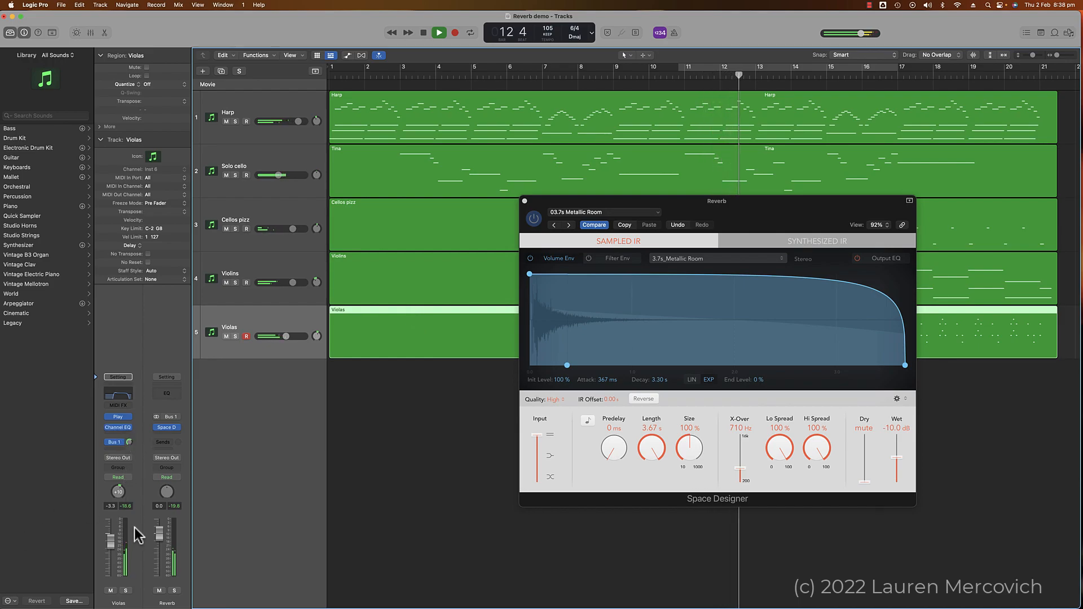
Step: Raise the Bus 1 send to about -0.1 dB on the Solo cello and about 3.1 dB on Cellos pizz
left_click(246, 167)
left_click_drag(128, 441, 120, 413)
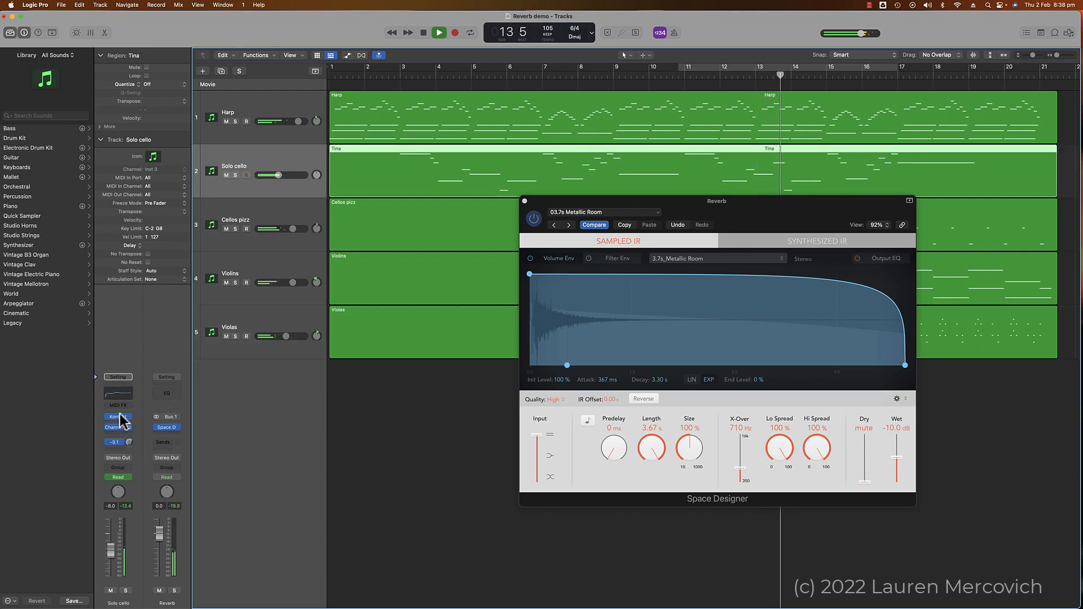
left_click(241, 227)
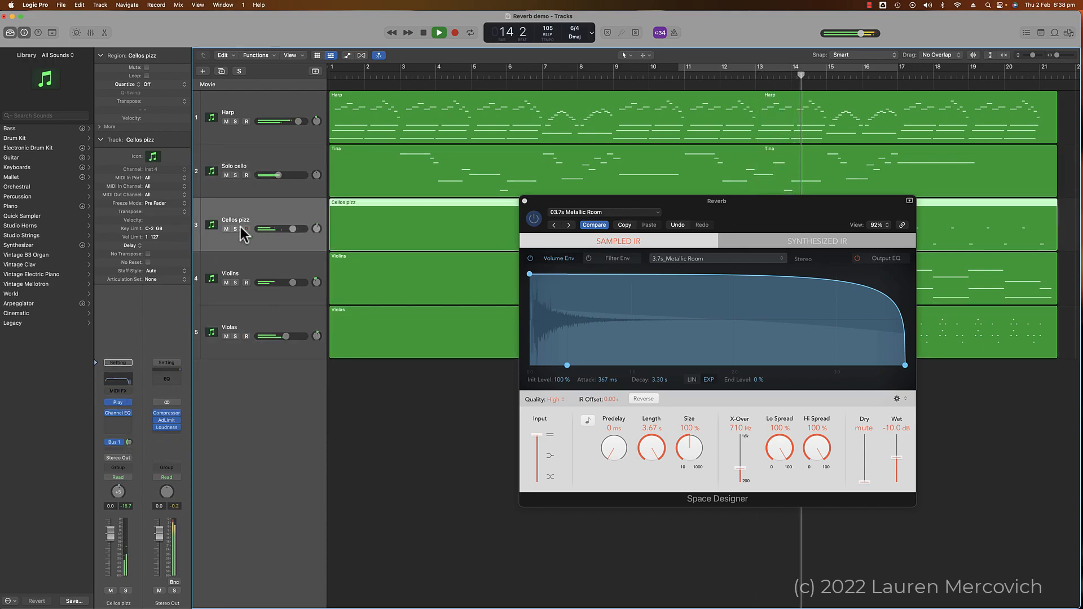
left_click_drag(128, 442, 127, 423)
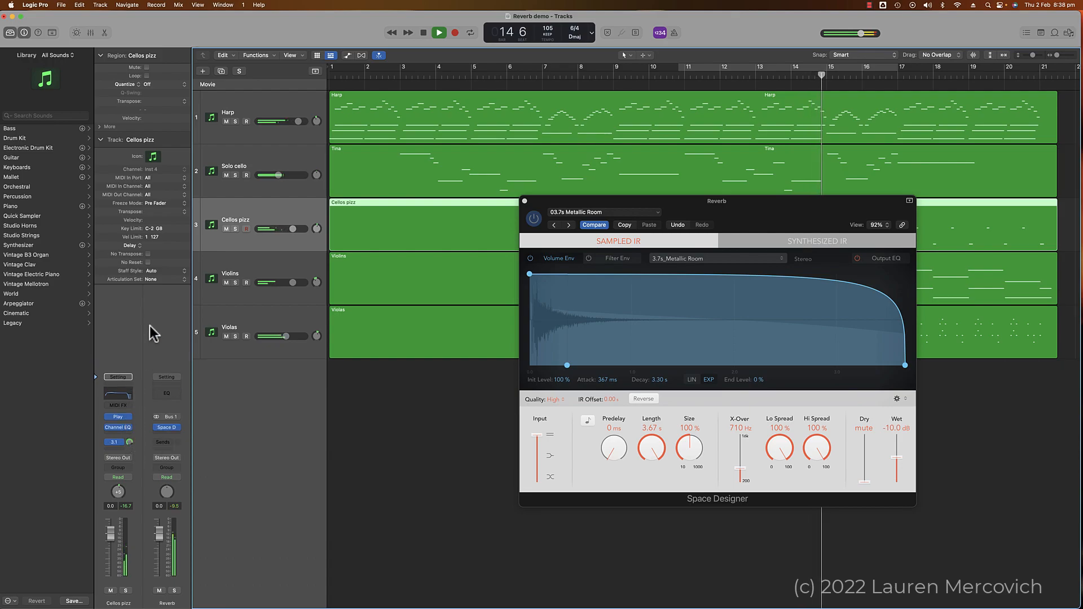
Step: Raise the Bus 1 send on the Violins track, and set the Violas' send to 6.0 dB
left_click(225, 277)
left_click_drag(129, 441, 128, 417)
left_click(237, 319)
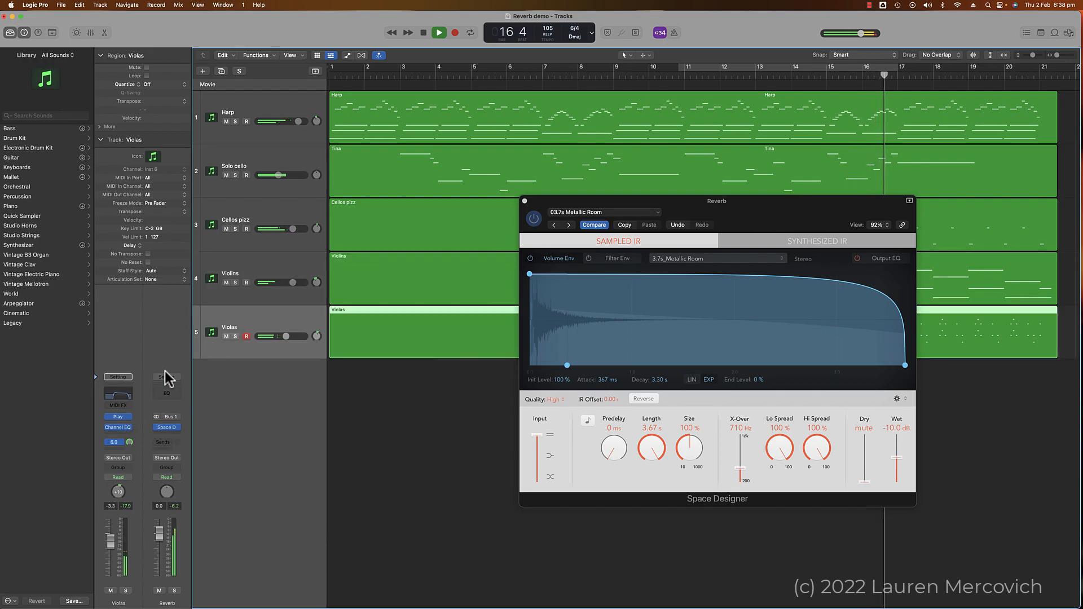
Step: Raise the Harp's Bus 1 send during playback and lower it again, and stop playback
left_click(276, 112)
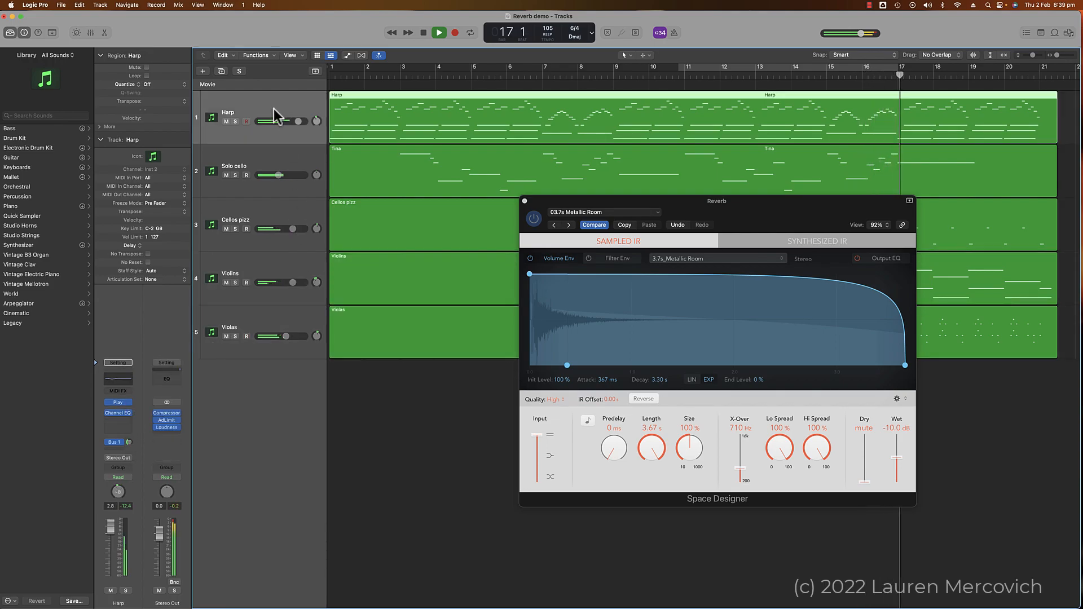
left_click(128, 442)
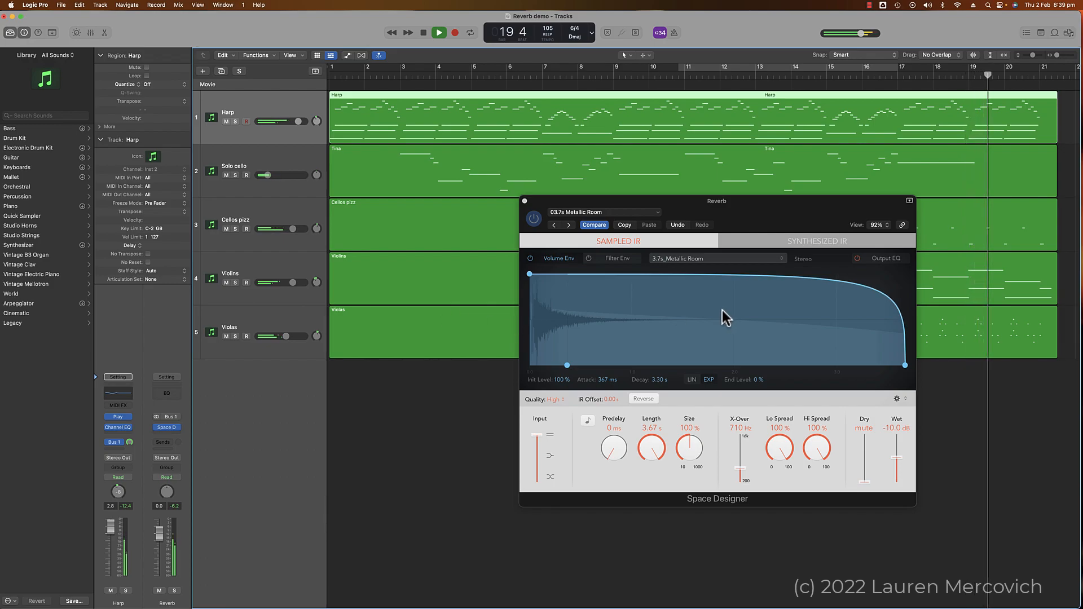
left_click_drag(129, 442, 134, 492)
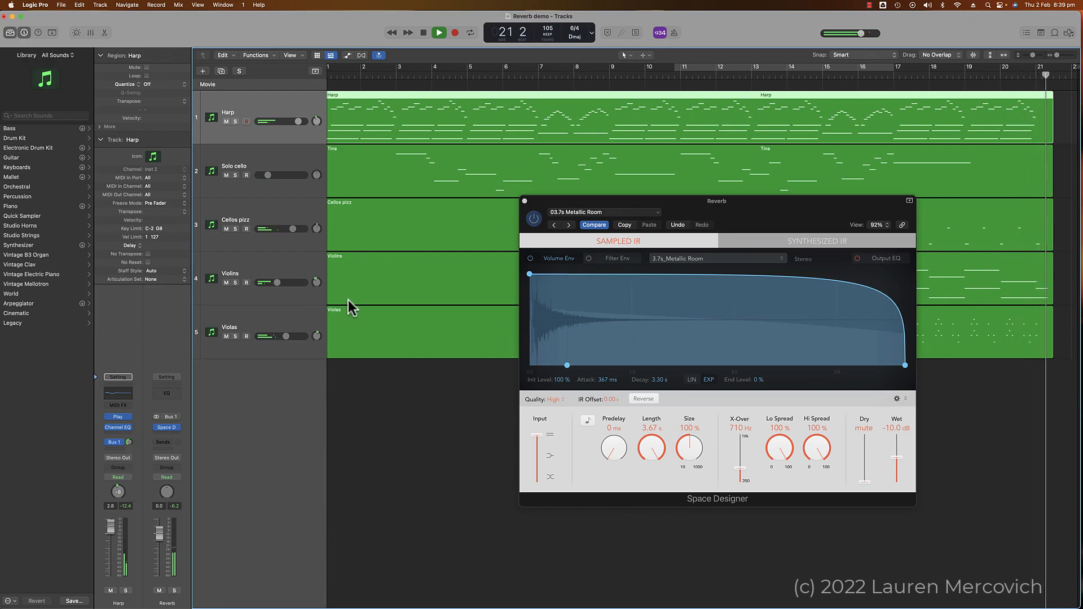
key("space")
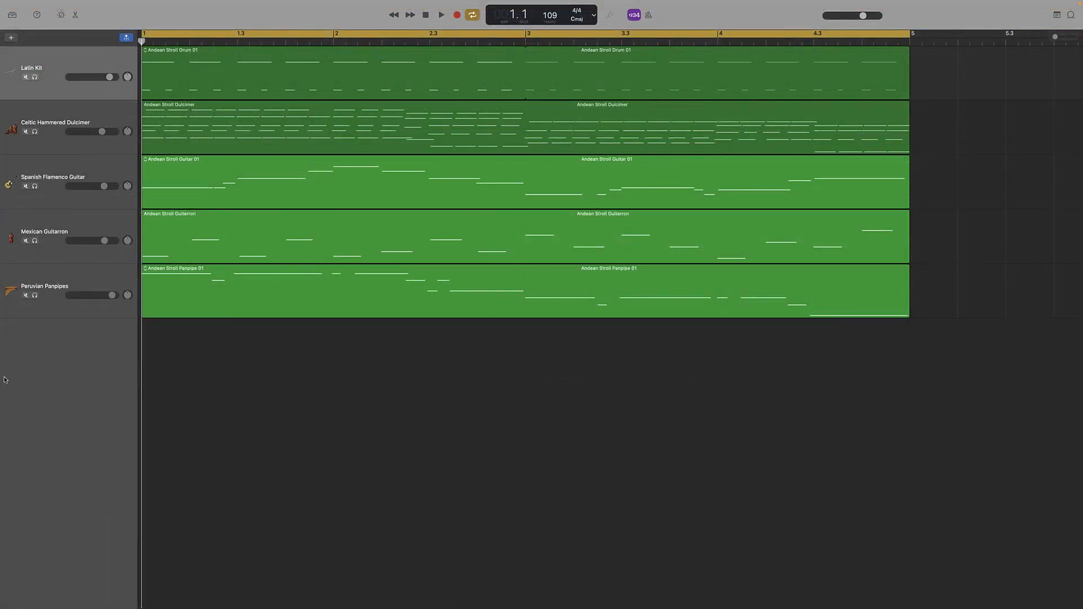
Step: Switch to the GarageBand project, play the Andean Stroll loops from bar 1, and briefly show the Smart Controls
key("space")
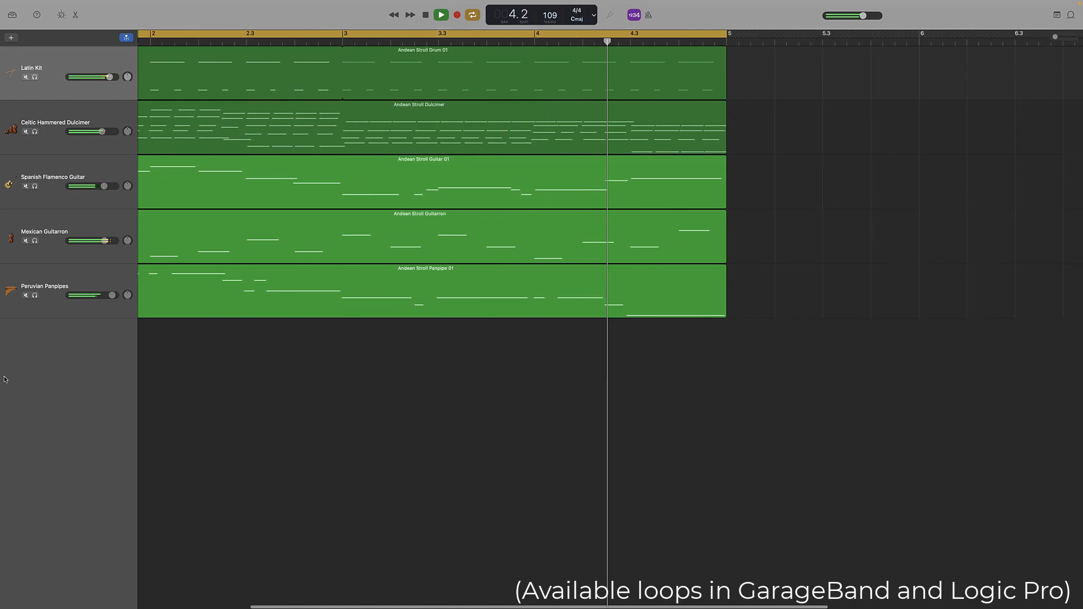
key("space")
key("b")
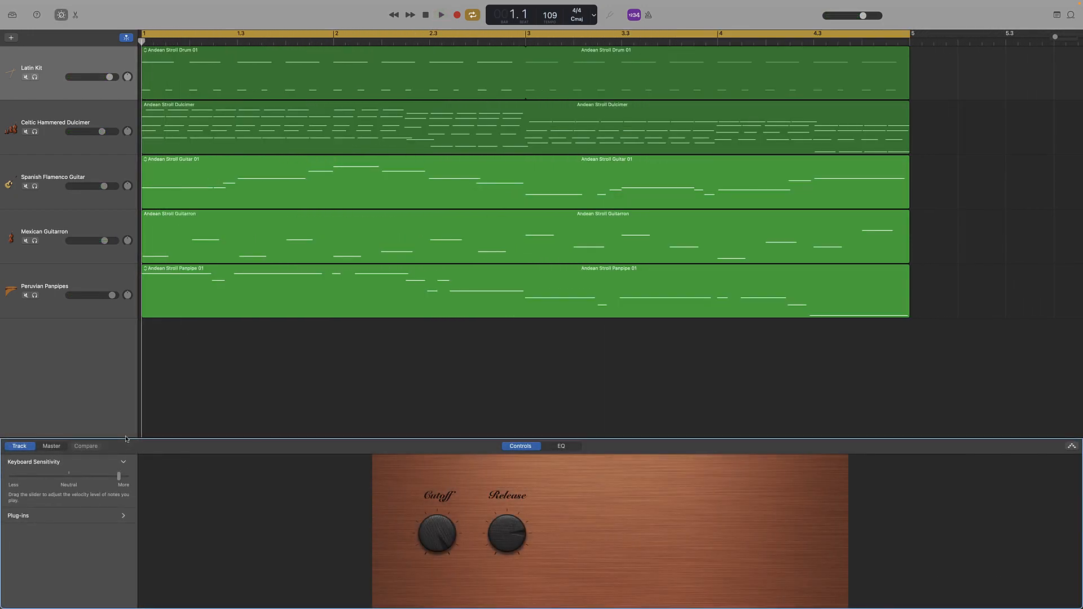
key("b")
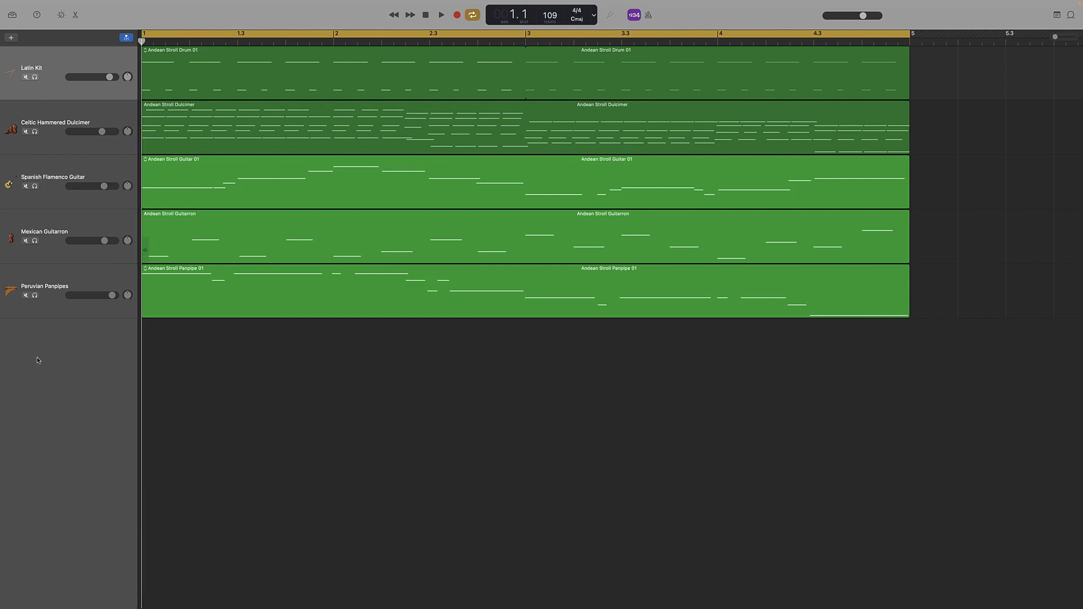
Step: Insert Space Designer in the empty plug-in slot below Channel EQ in the Latin Kit's Smart Controls
left_click(60, 16)
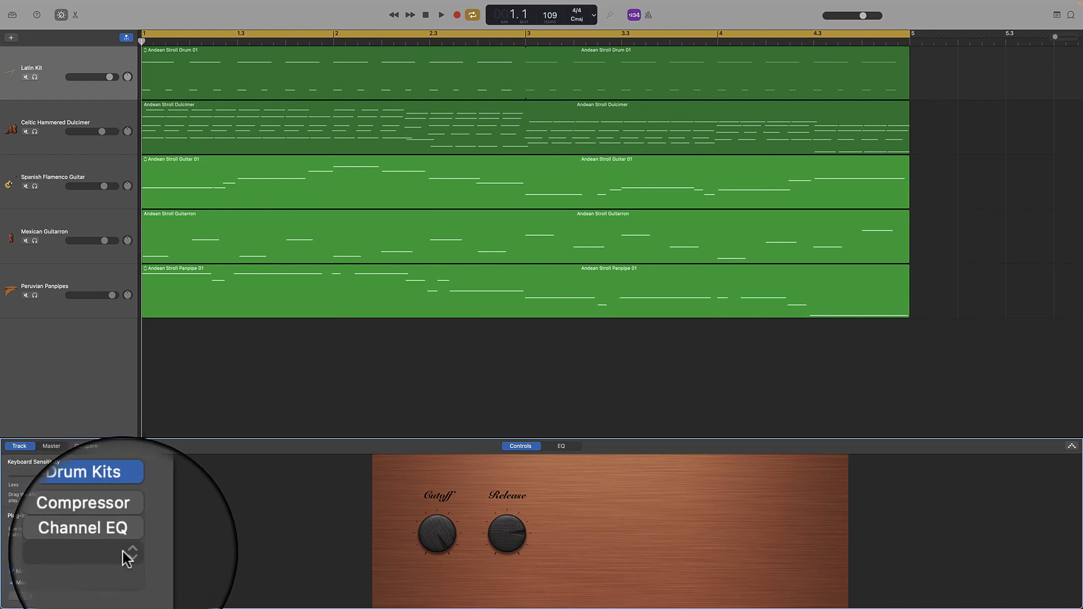
left_click(126, 554)
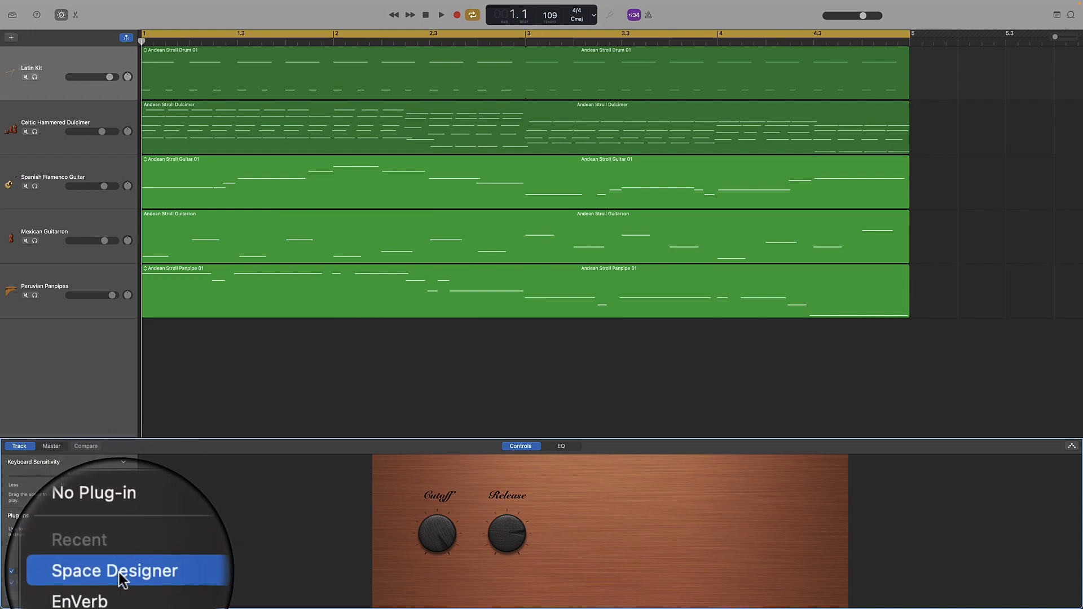
left_click(120, 574)
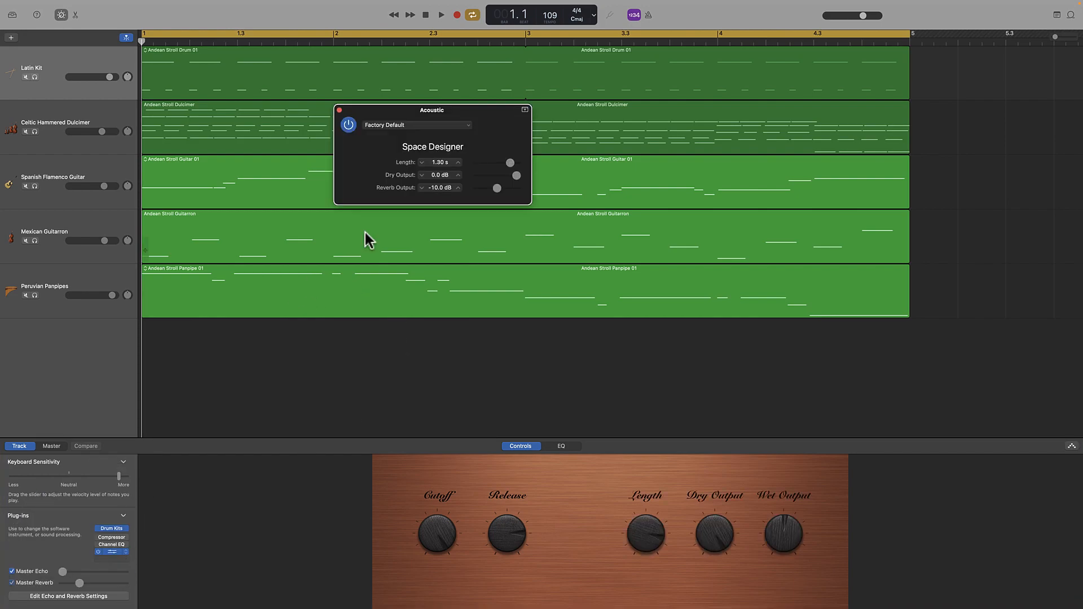
Step: Load the 1.7s Medium Sweet preset from Medium Spaces in the Latin Kit's Space Designer
left_click_drag(377, 114, 446, 186)
left_click(450, 196)
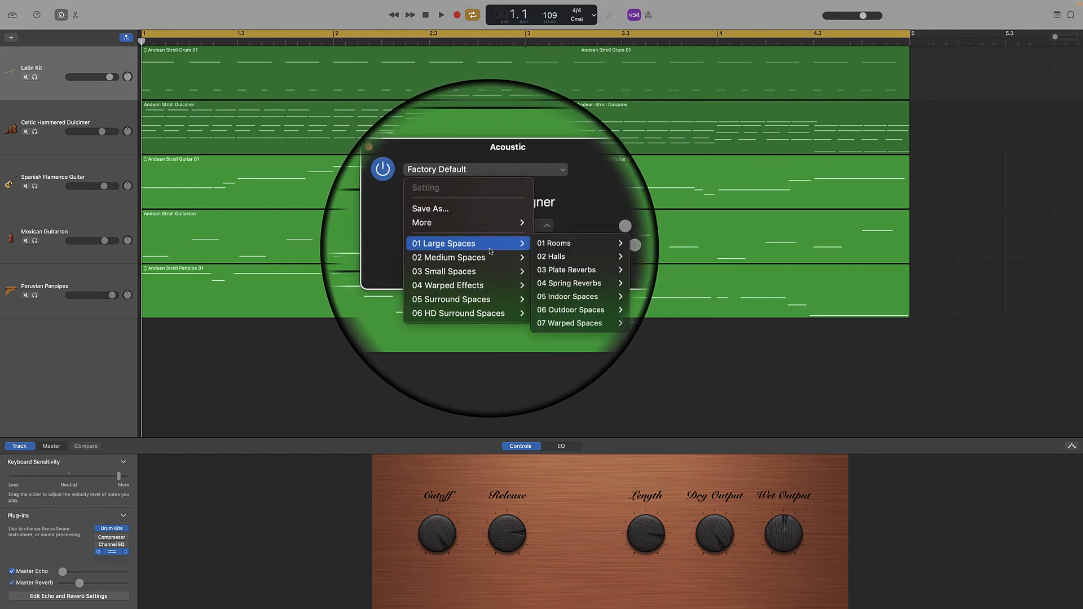
mouse_move(447, 254)
mouse_move(539, 260)
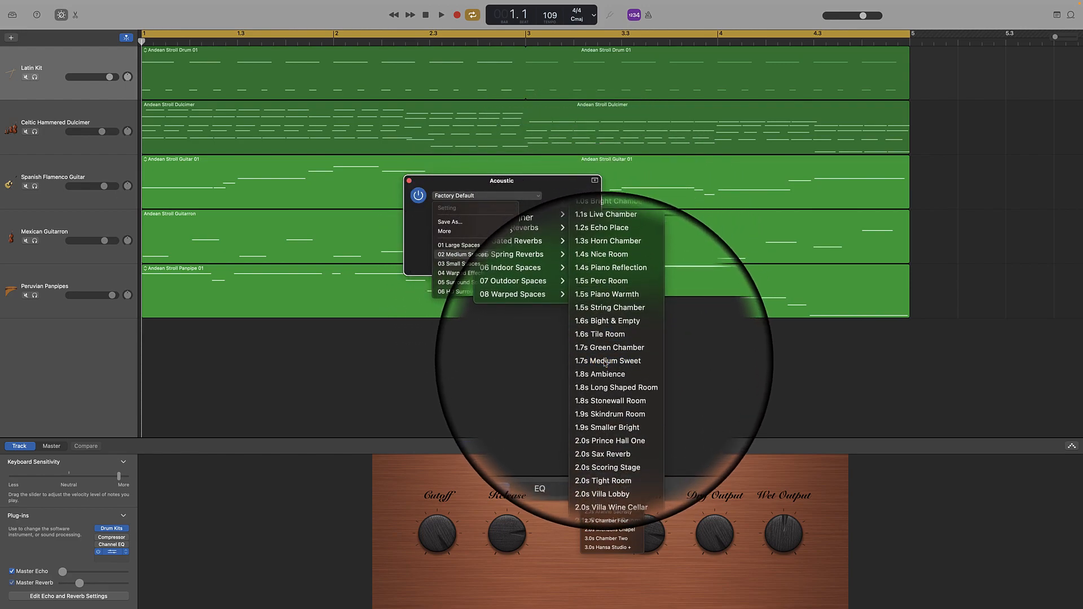
left_click(605, 361)
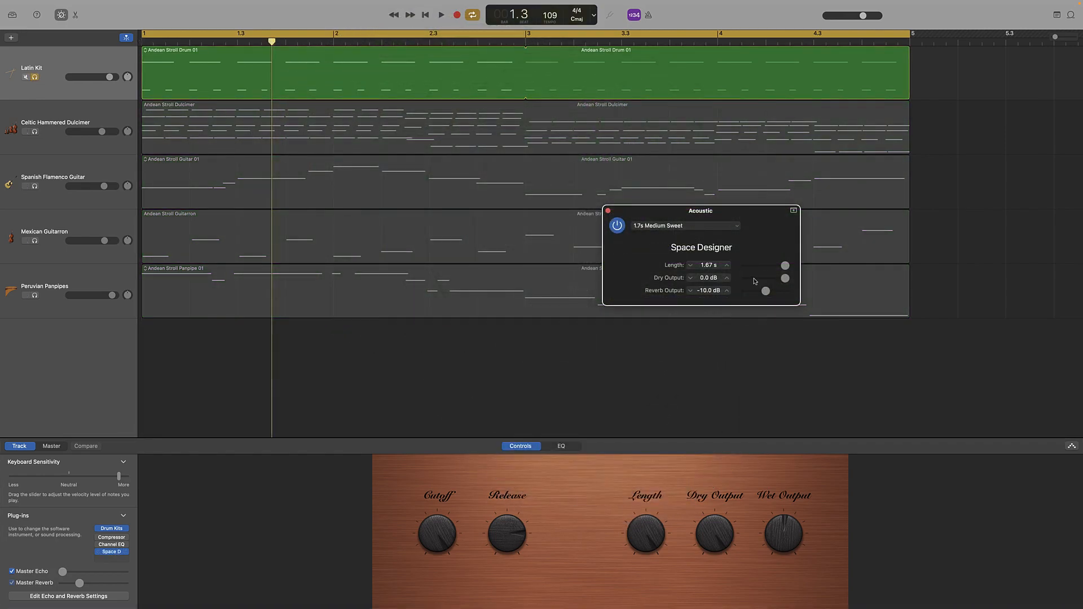
Step: Play the soloed Latin Kit while raising Space Designer's Reverb Output to -5.0 dB, and stop playback
key("space")
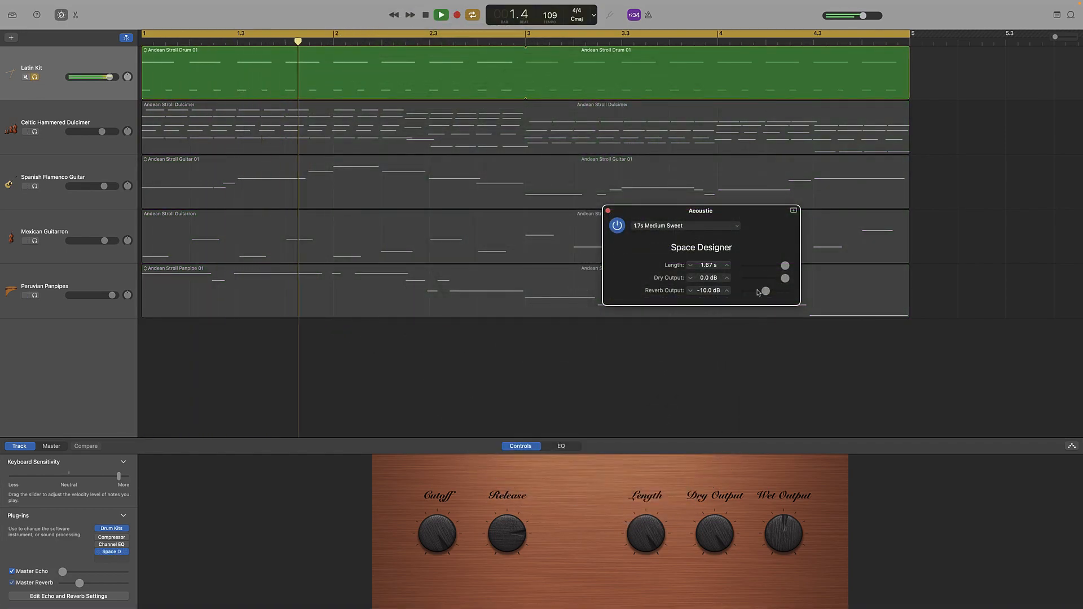
left_click_drag(765, 290, 776, 291)
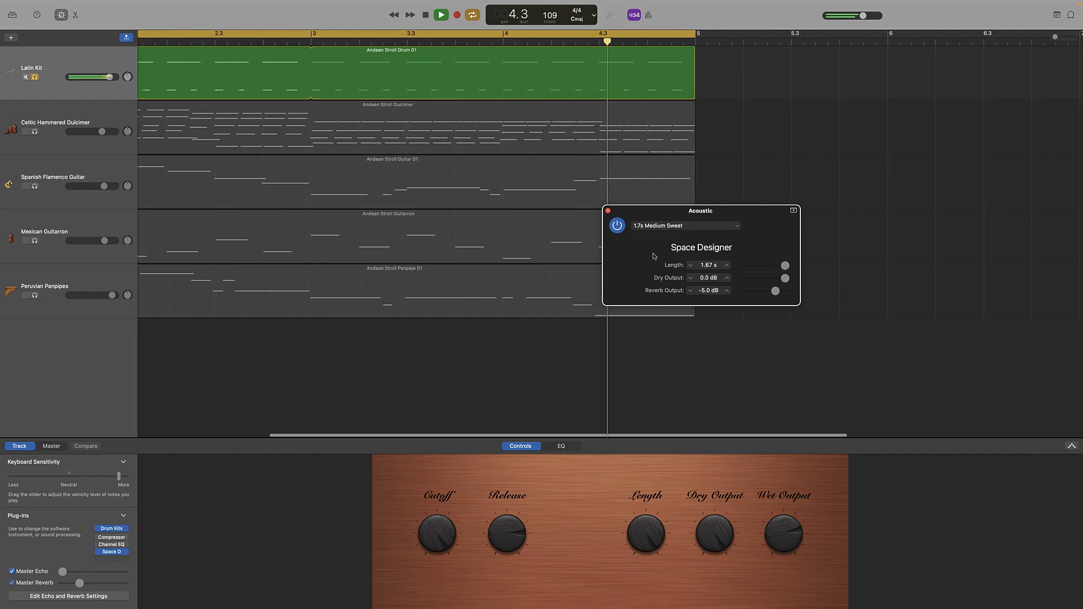
key("space")
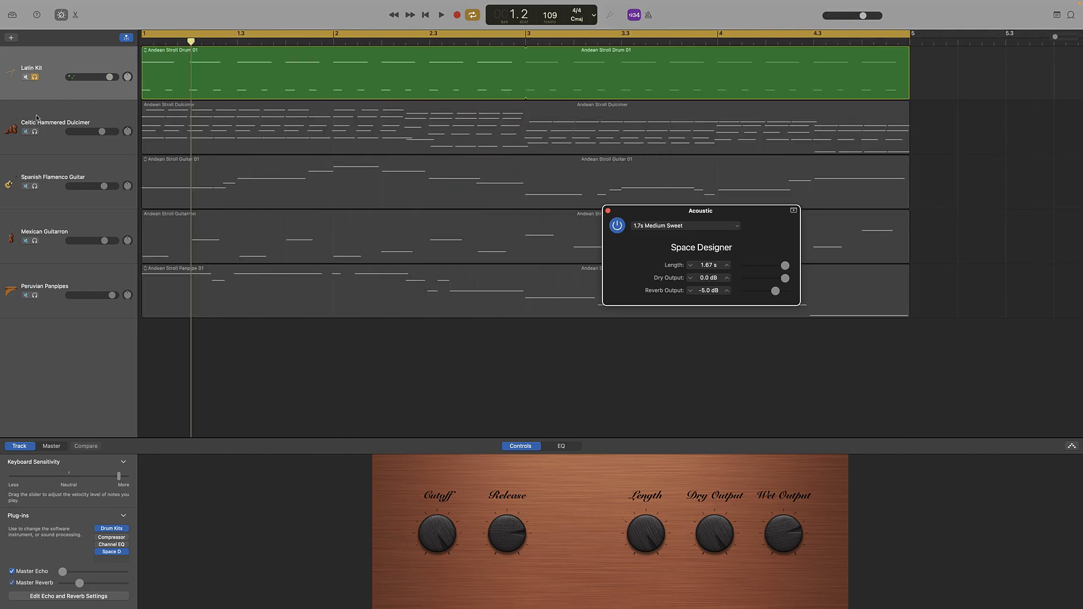
Step: Turn off solo on the Latin Kit and insert Space Designer below Channel EQ on the Celtic Hammered Dulcimer track
left_click(36, 120)
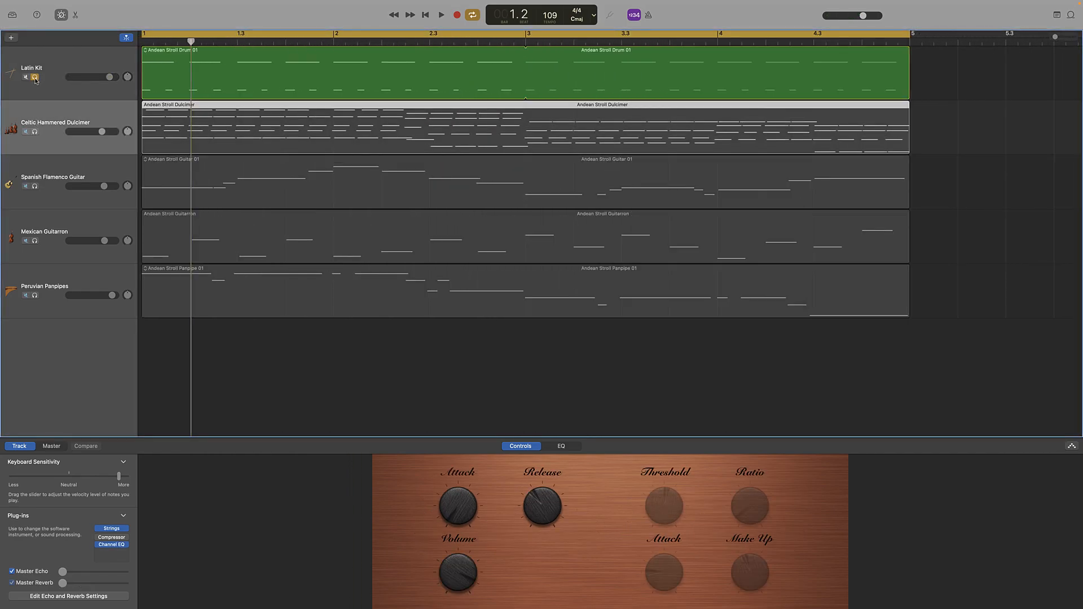
left_click(35, 78)
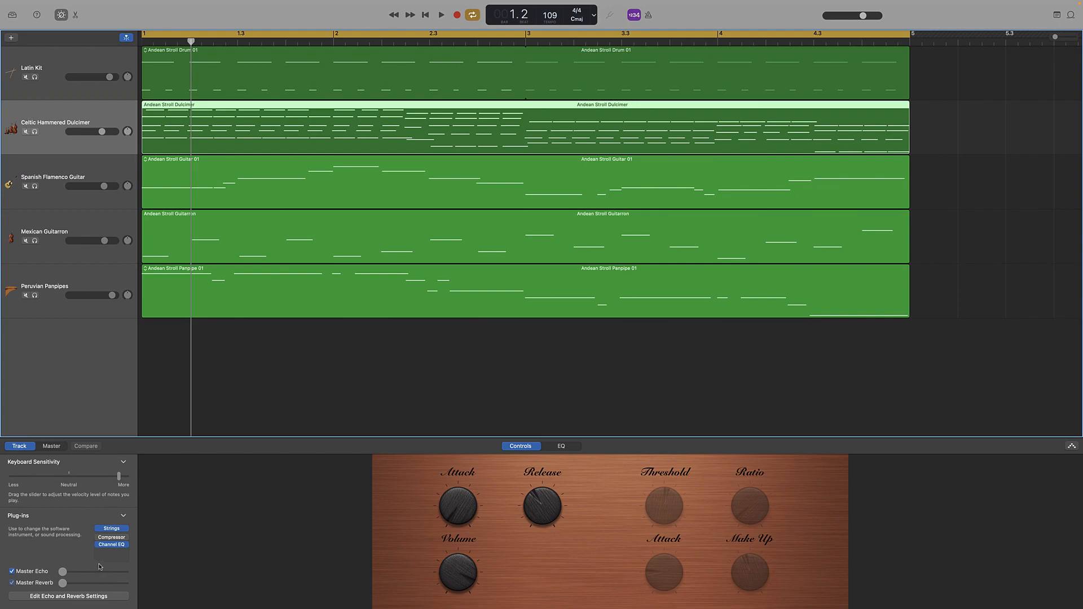
left_click(98, 545)
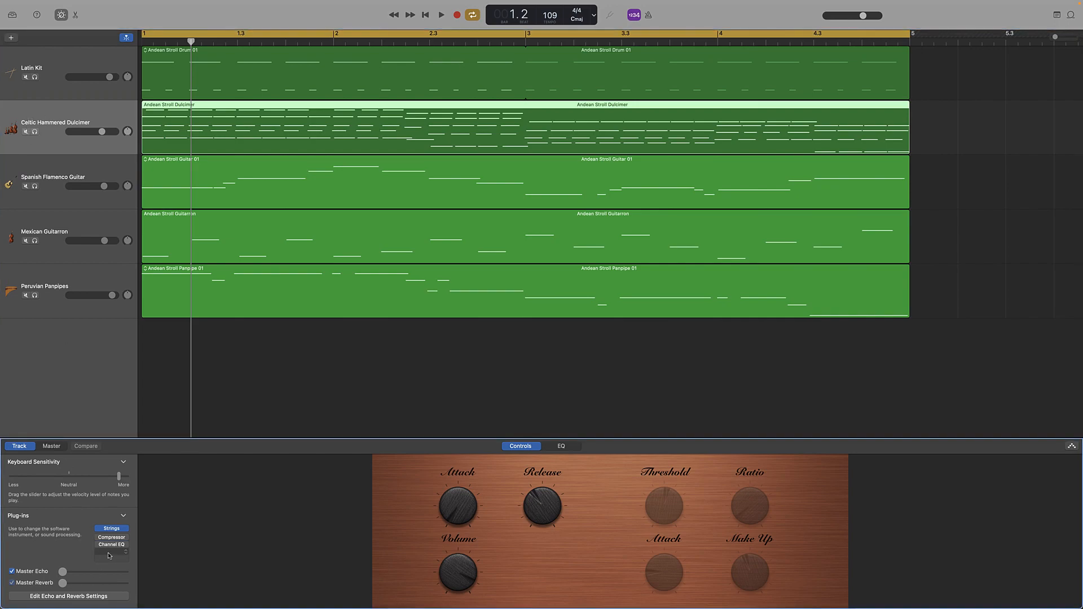
left_click(125, 555)
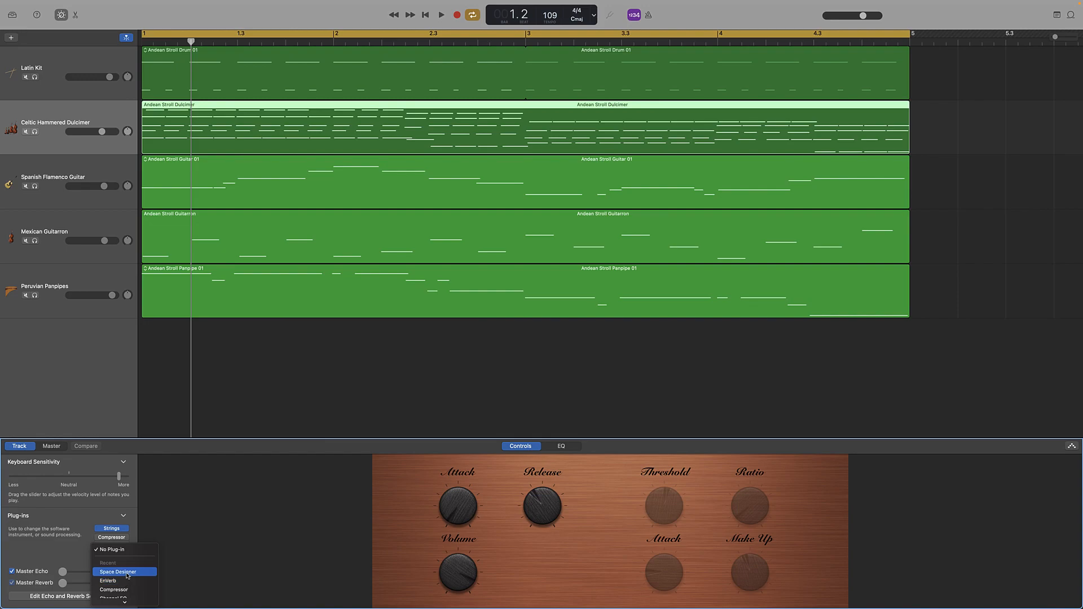
left_click(126, 572)
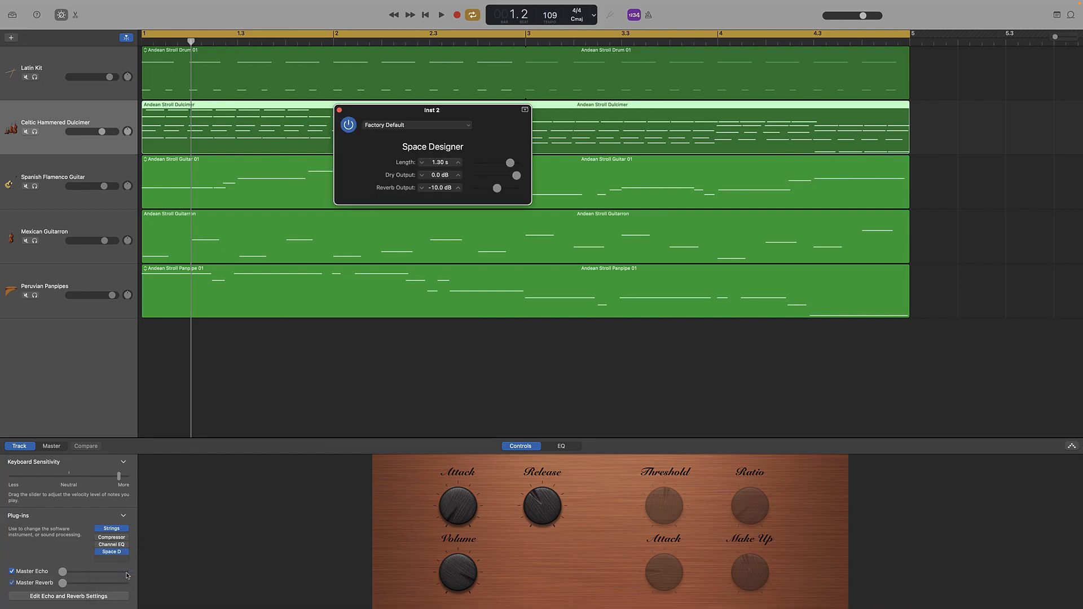
Step: Copy the Space Designer setting from the Latin Kit track
key("Up")
left_click(469, 125)
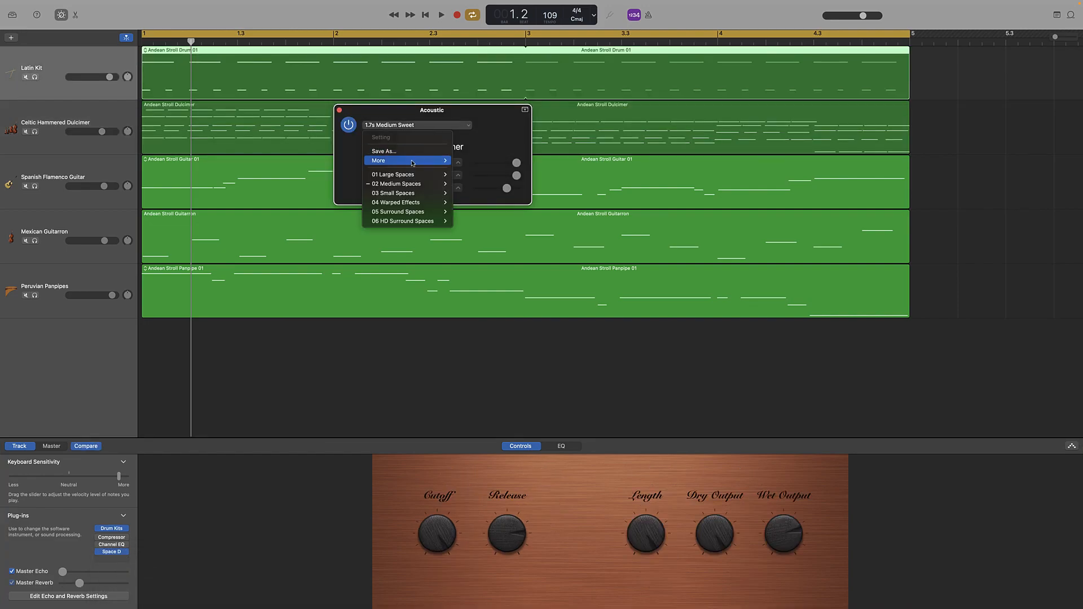
mouse_move(447, 163)
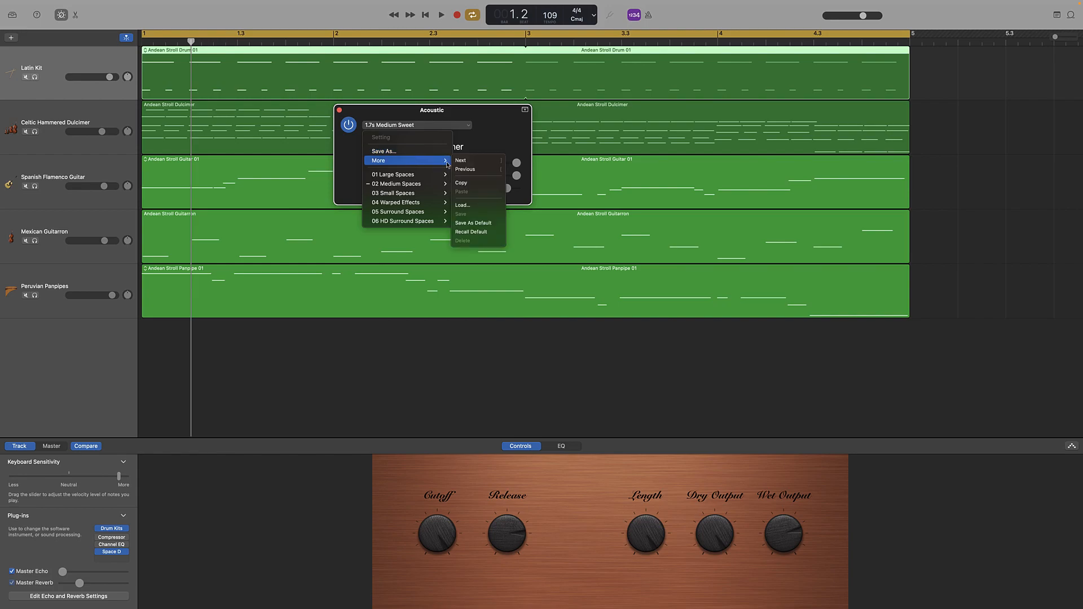
left_click(470, 184)
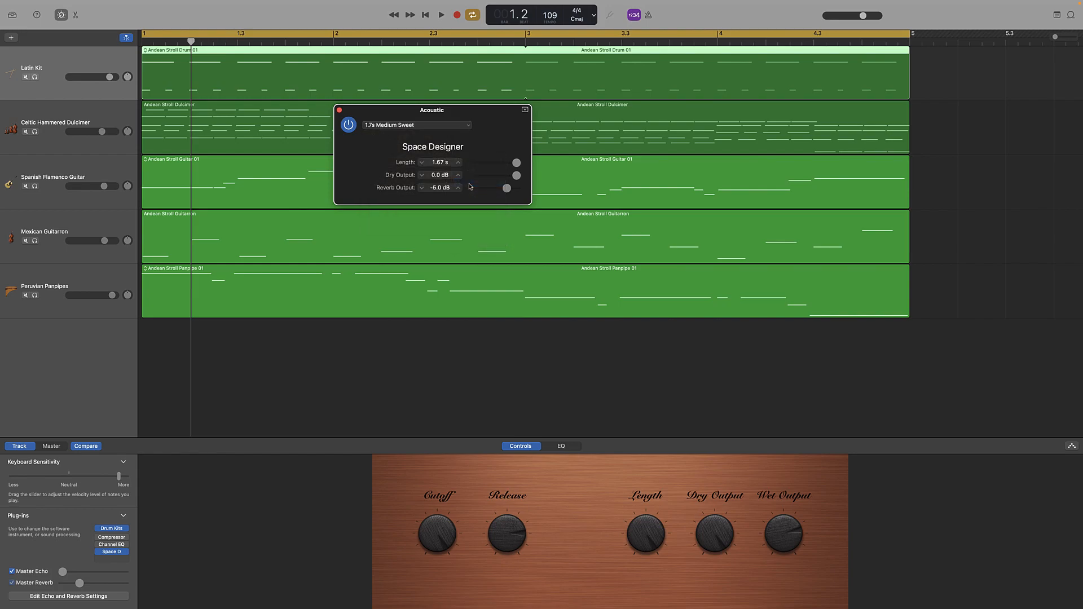
Step: Paste the copied setting into the Celtic Hammered Dulcimer's Space Designer
left_click(41, 121)
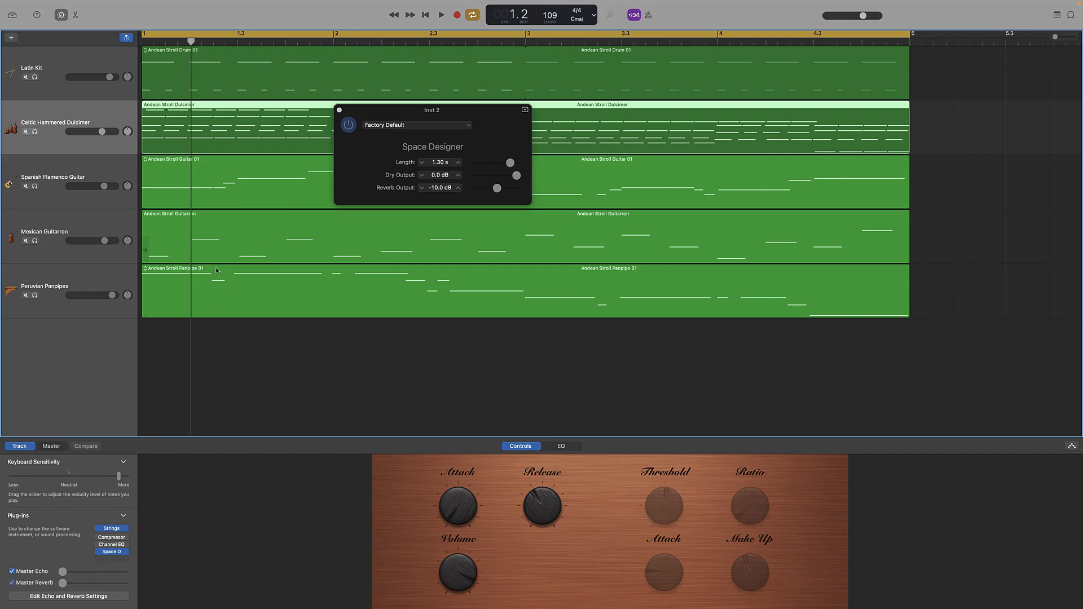
left_click(467, 126)
mouse_move(404, 164)
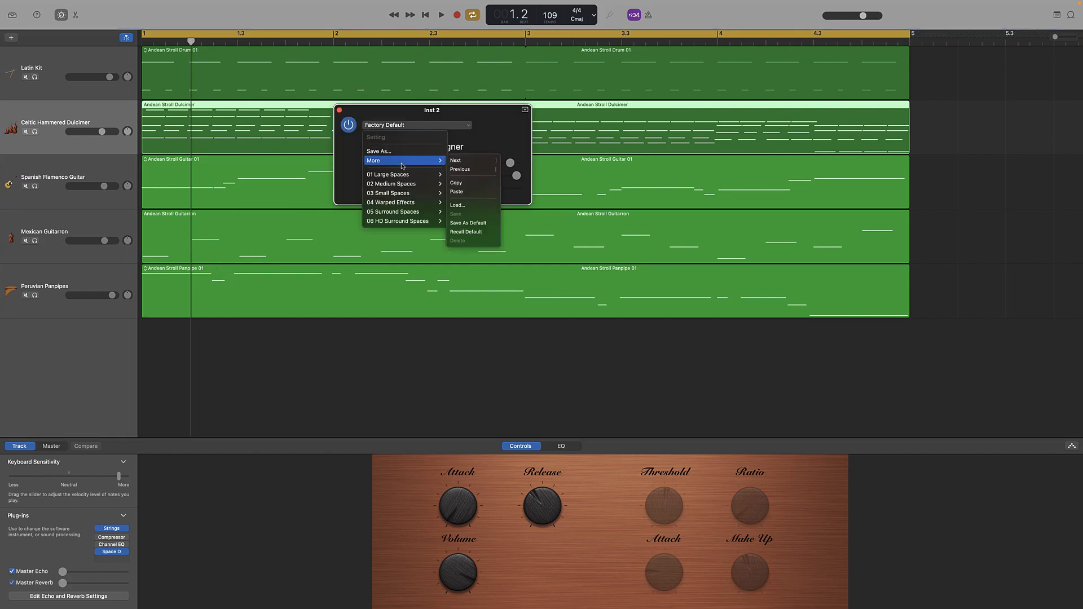
left_click(460, 192)
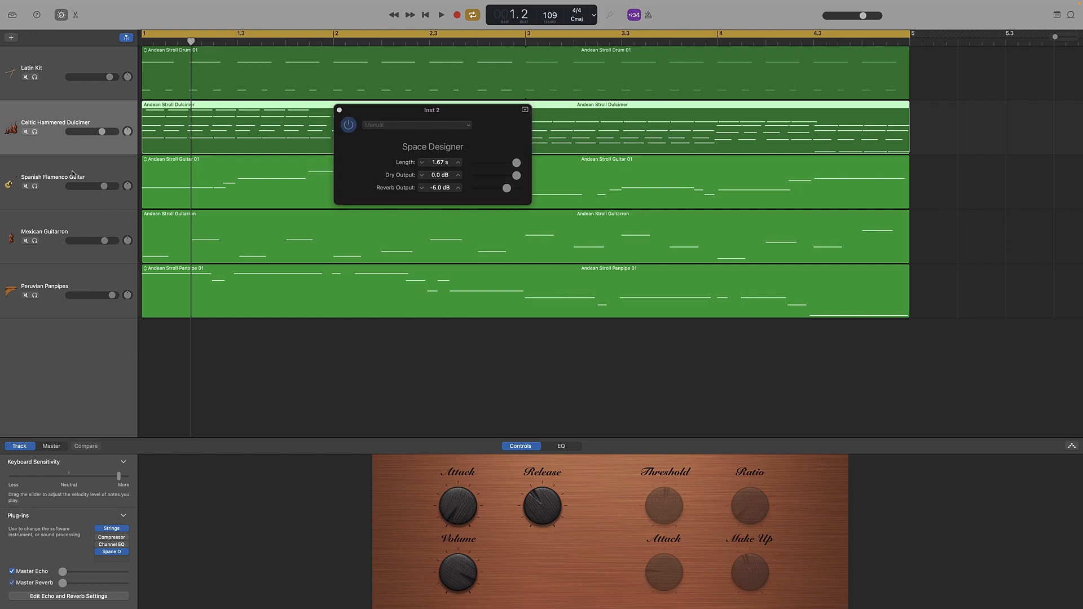
Step: Insert Space Designer below Channel EQ on the Spanish Flamenco Guitar track and paste the copied reverb setting into it
left_click(72, 173)
left_click(111, 552)
left_click(426, 134)
mouse_move(432, 172)
left_click(467, 200)
Step: Add Space Designer below Channel EQ on the Mexican Guitarron track and paste the copied reverb setting into it
left_click(72, 229)
left_click(111, 551)
left_click(118, 572)
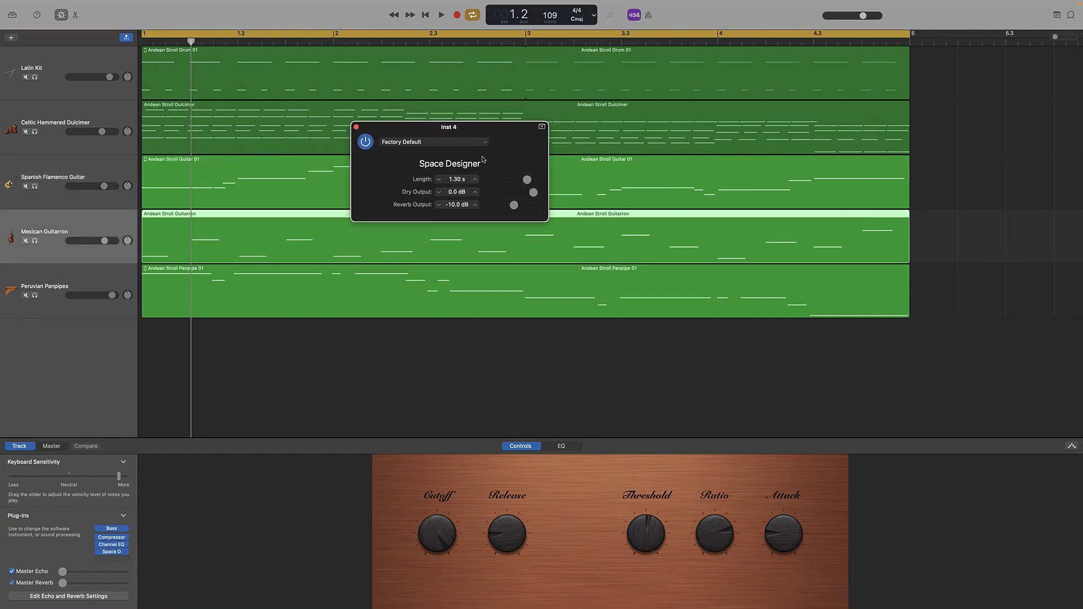
left_click(456, 142)
left_click(475, 209)
Step: Insert Space Designer below Channel EQ on the Peruvian Panpipes track and paste the copied reverb setting into it
left_click(73, 283)
left_click(111, 551)
left_click(491, 150)
mouse_move(445, 186)
left_click(488, 218)
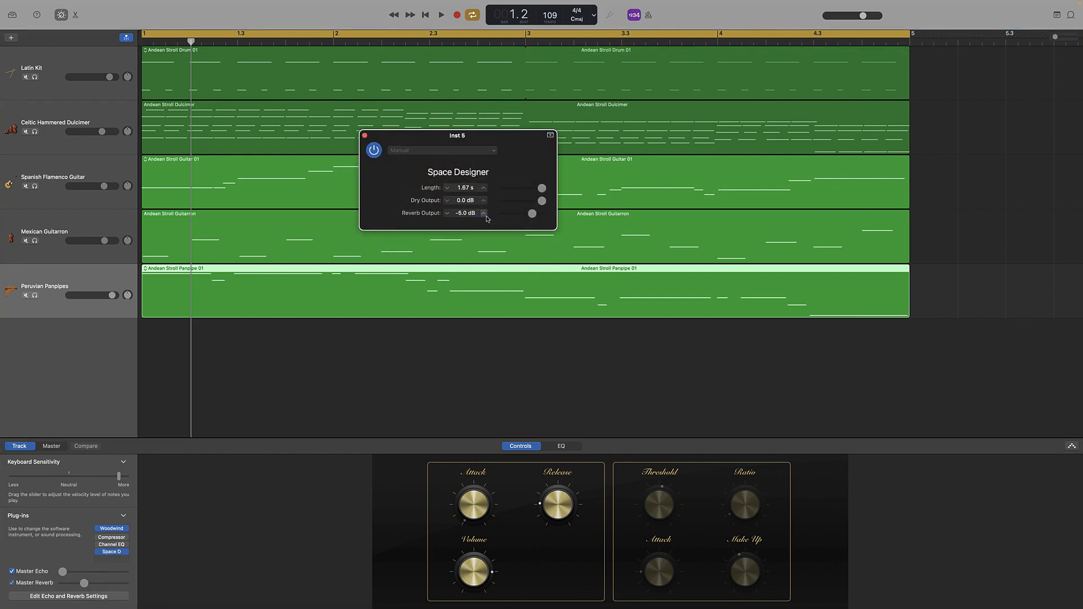
Step: Close the Peruvian Panpipes' Space Designer window, play all five tracks together, and stop playback
left_click(365, 136)
key("space")
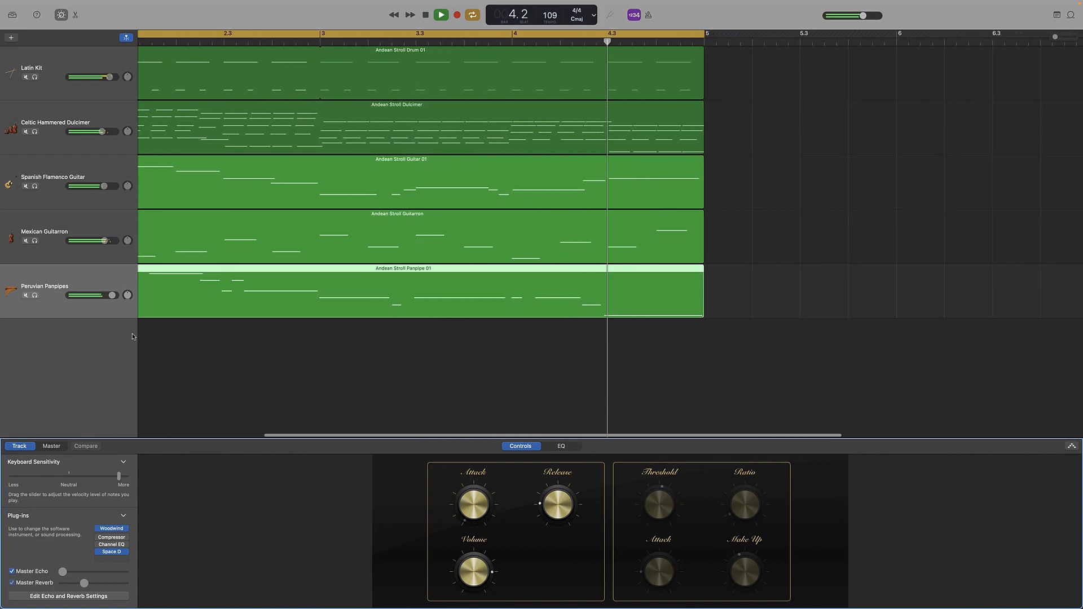
key("space")
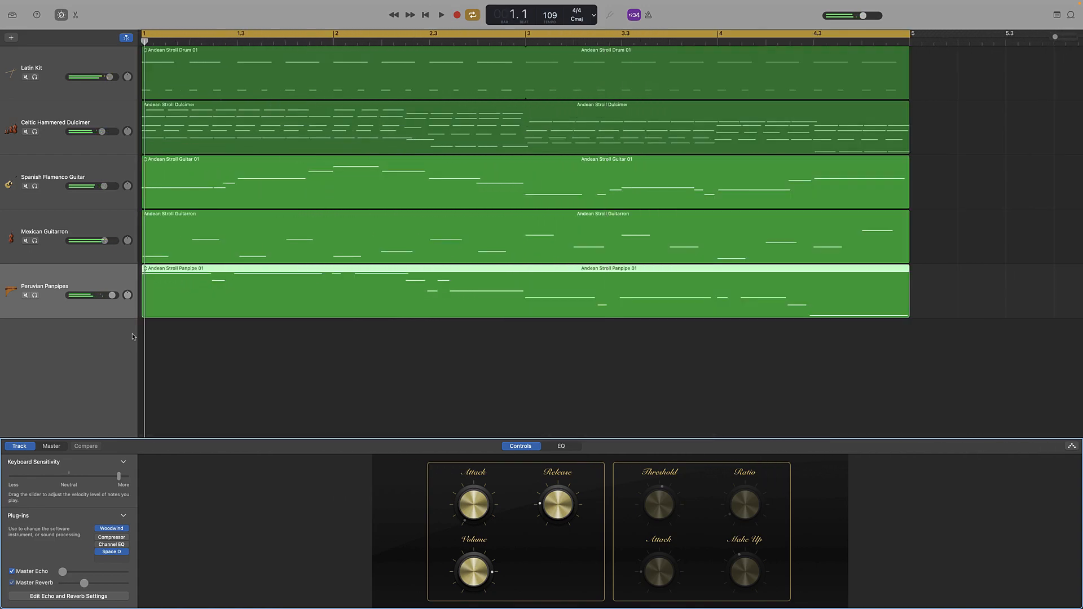